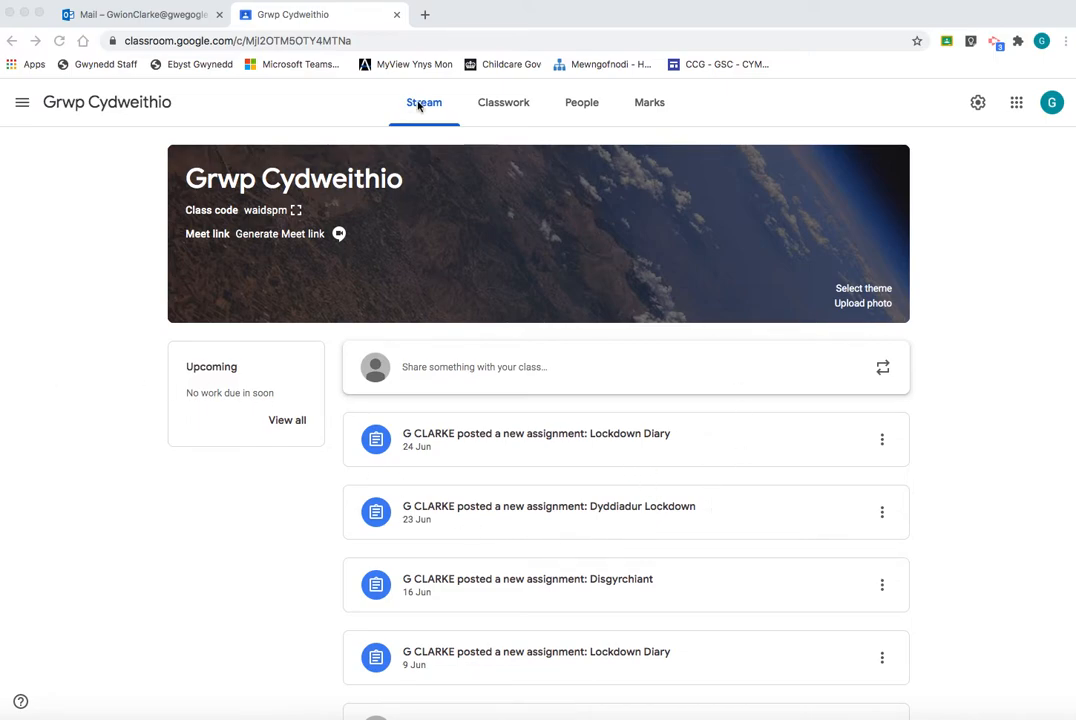
Look through the posts in the Grwp Cydweithio class stream and open the class's Classwork page.
scroll(610, 552, "down", 15)
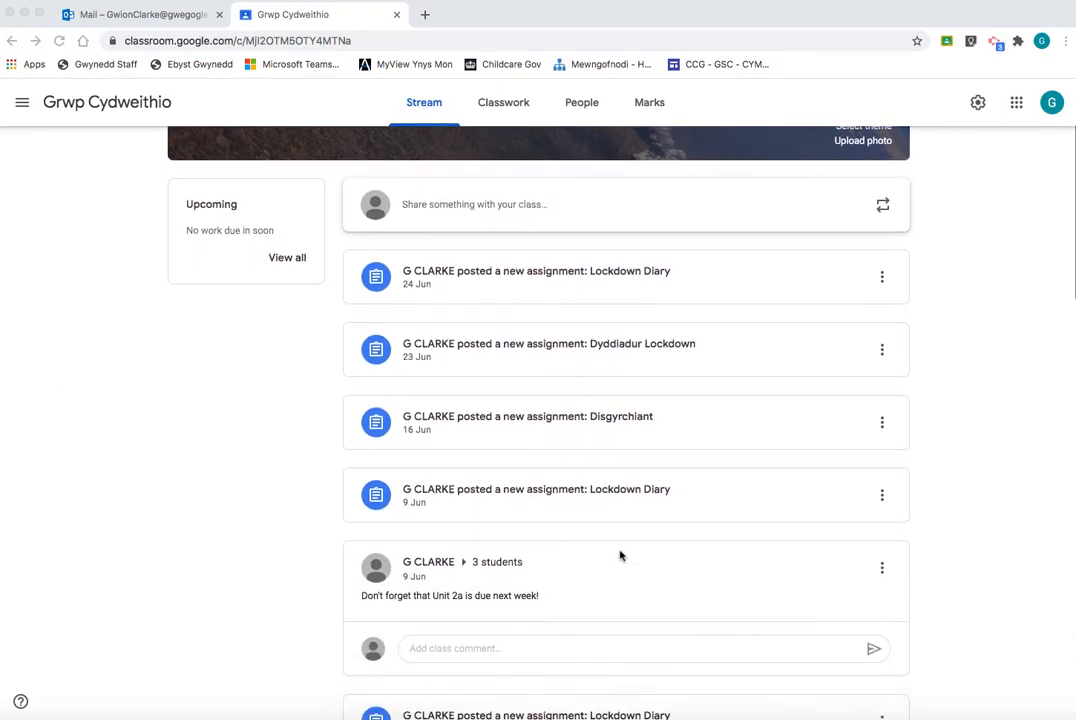
scroll(620, 555, "down", 12)
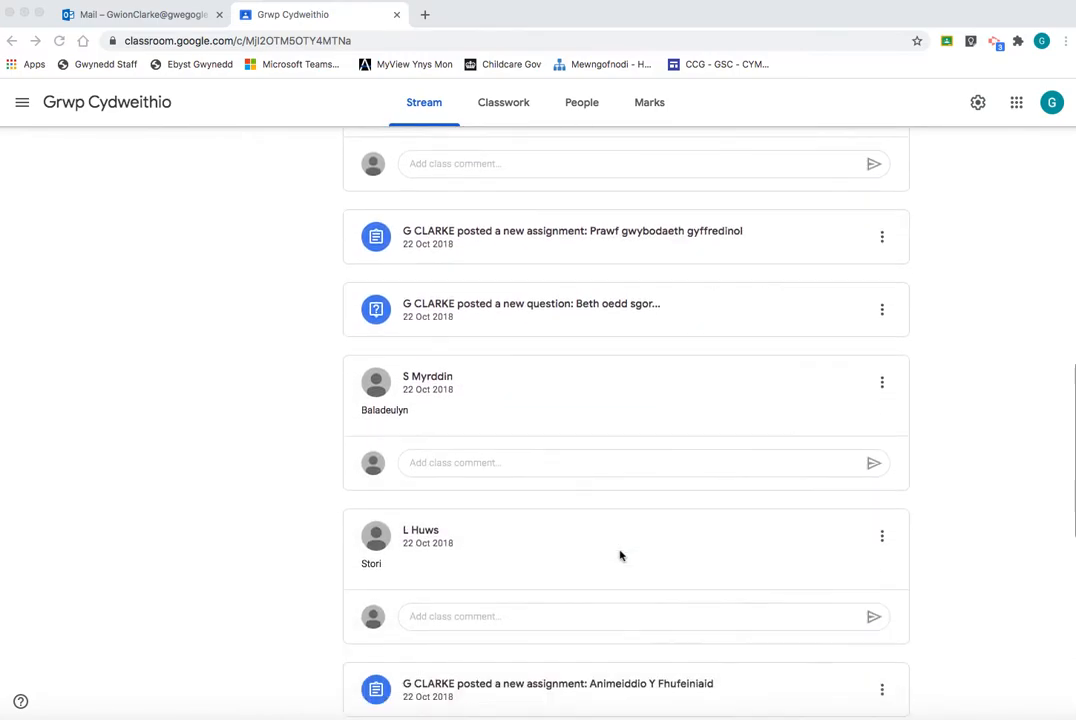
scroll(619, 552, "up", 20)
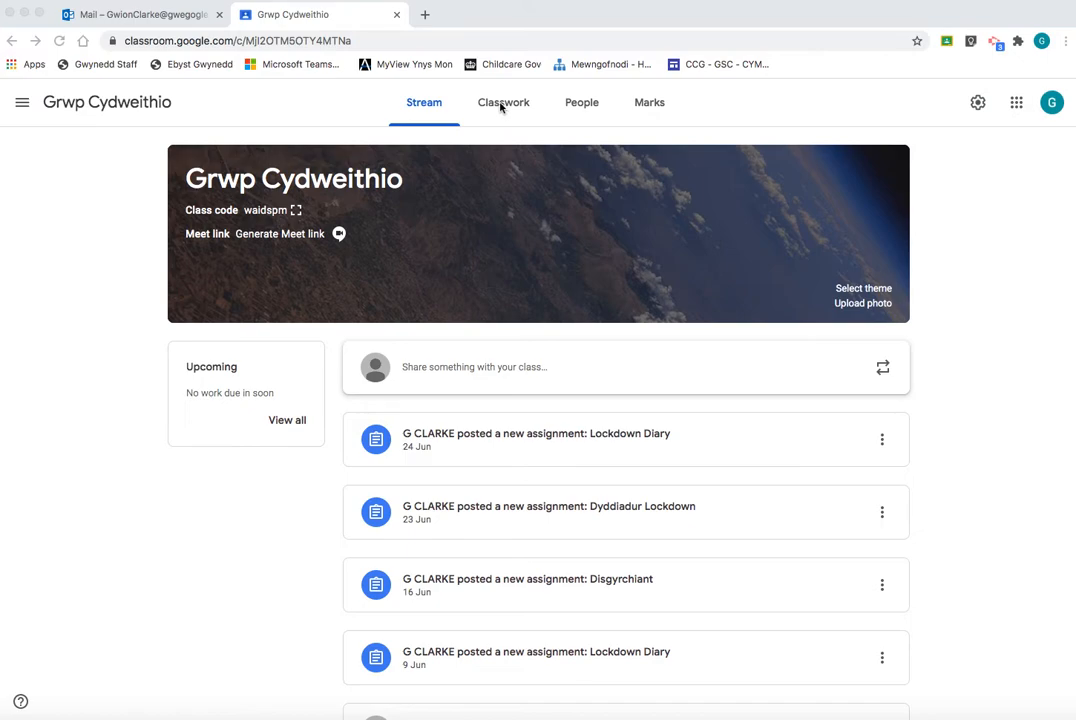
left_click(500, 111)
left_click(501, 110)
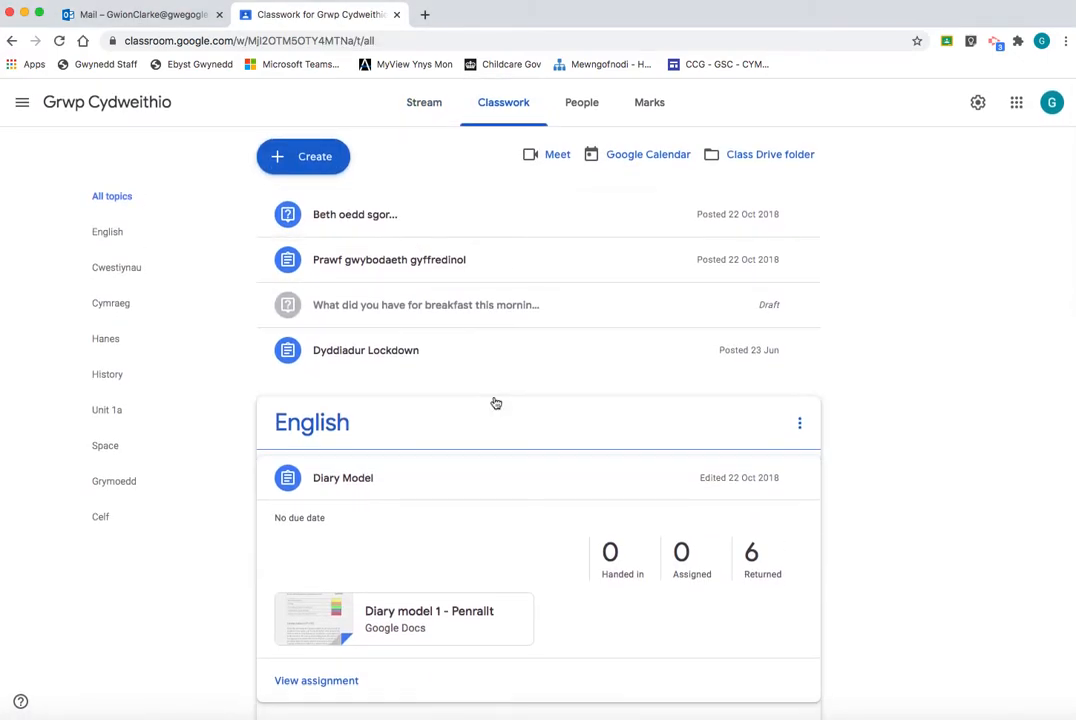
View the returned work for the Diary Model assignment and open the fifth student's diary document.
scroll(494, 401, "down", 5)
scroll(494, 401, "up", 4)
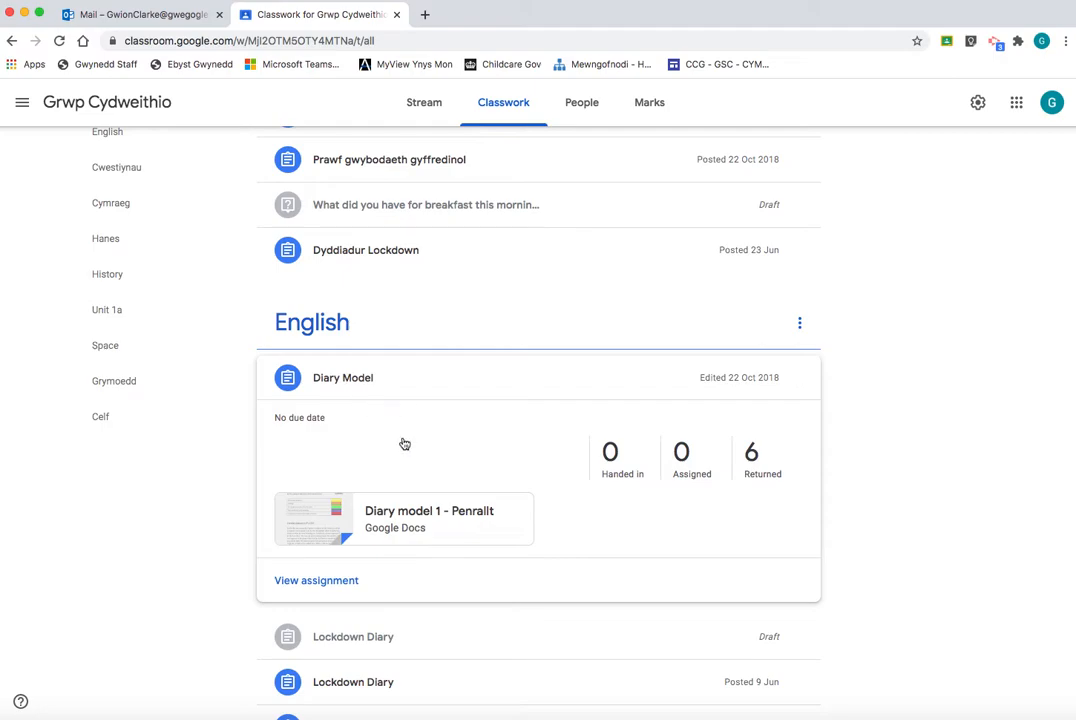
left_click(757, 470)
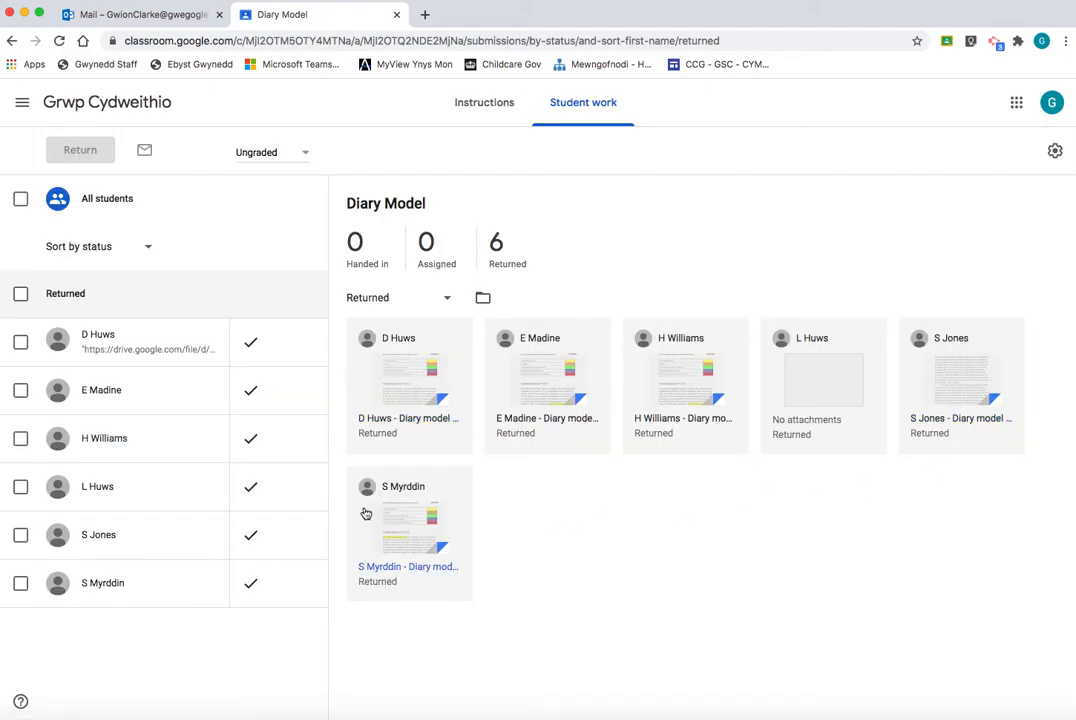
left_click(947, 418)
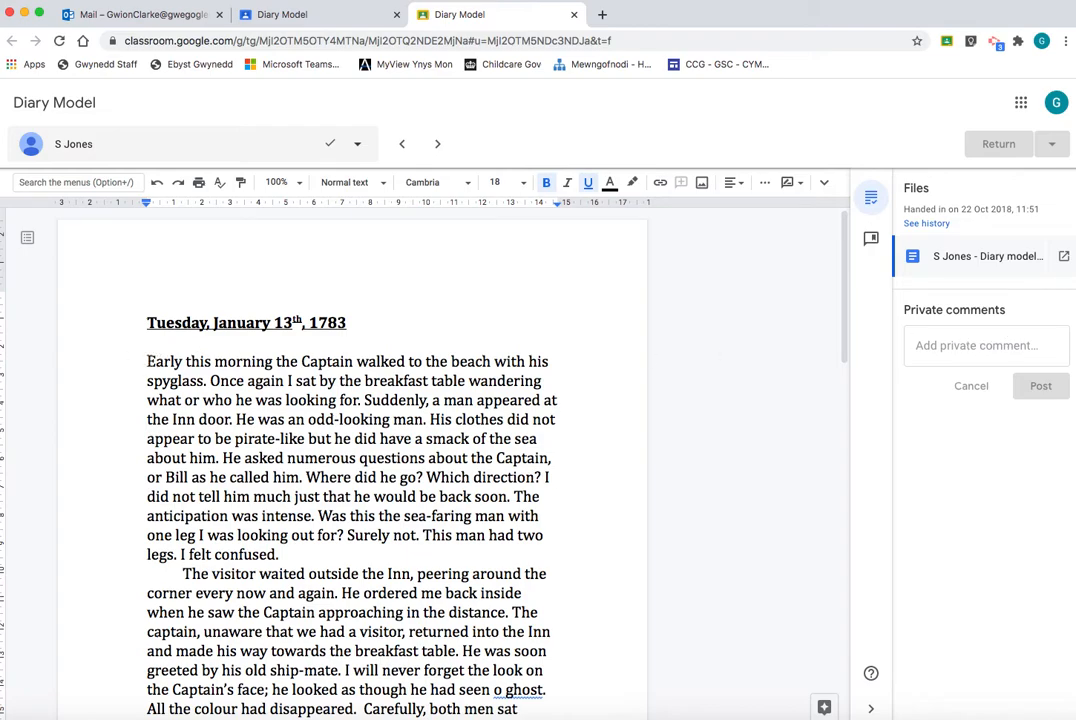
left_click_drag(147, 361, 207, 380)
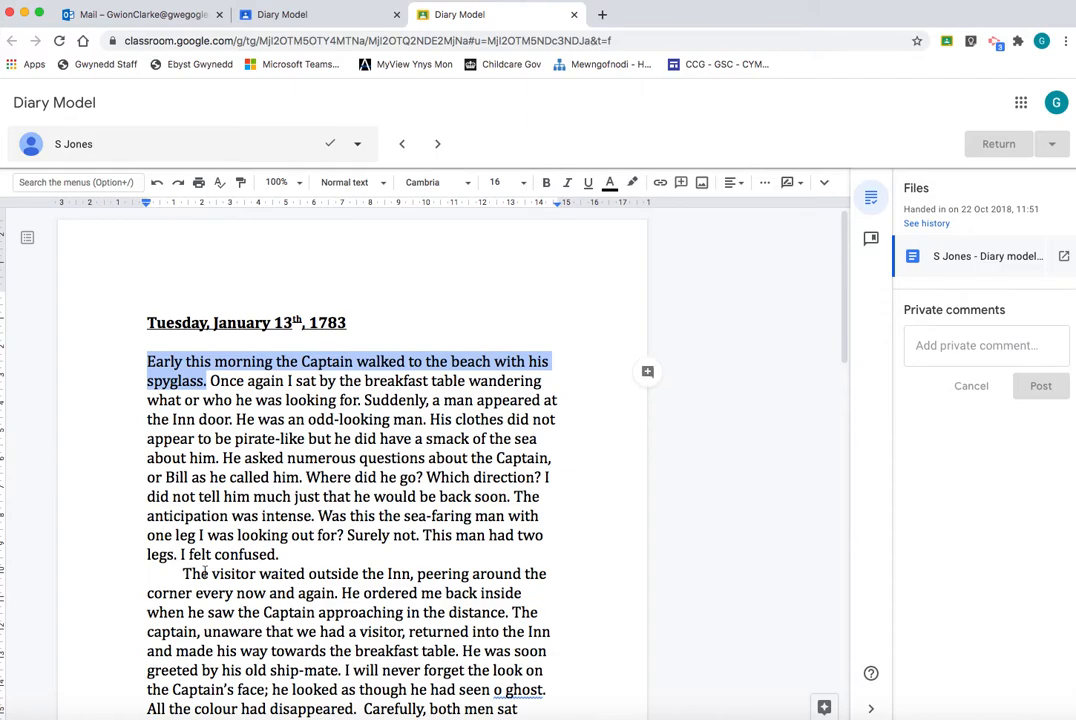
left_click_drag(183, 574, 331, 591)
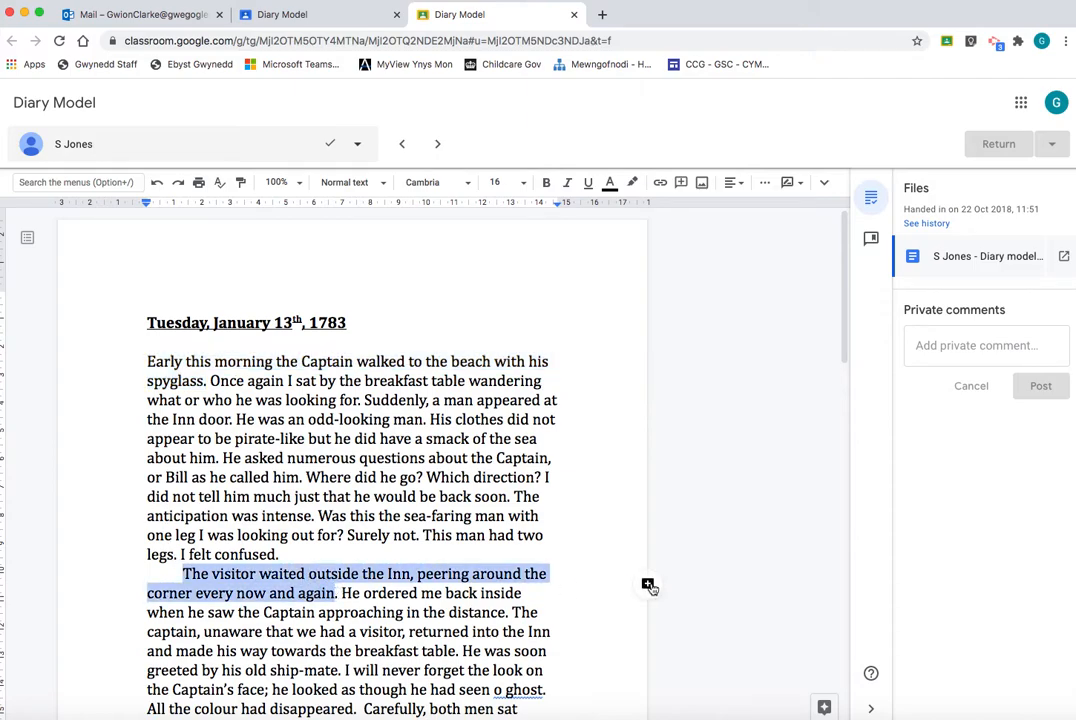
left_click_drag(306, 477, 424, 478)
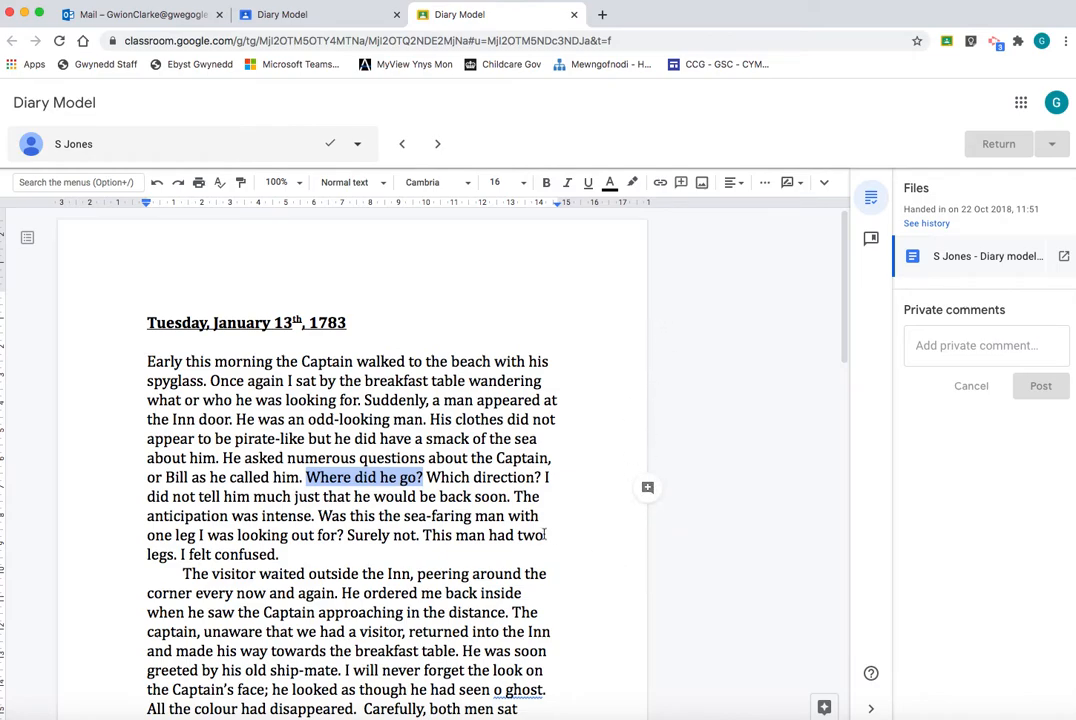
left_click(543, 496)
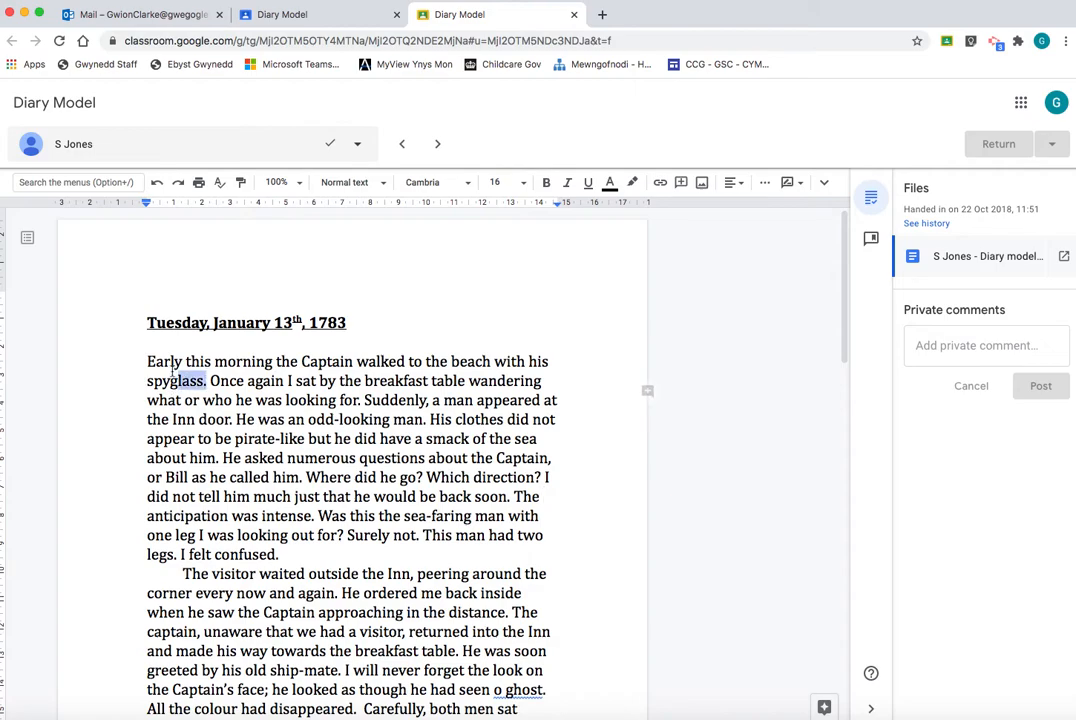
triple_click(207, 380)
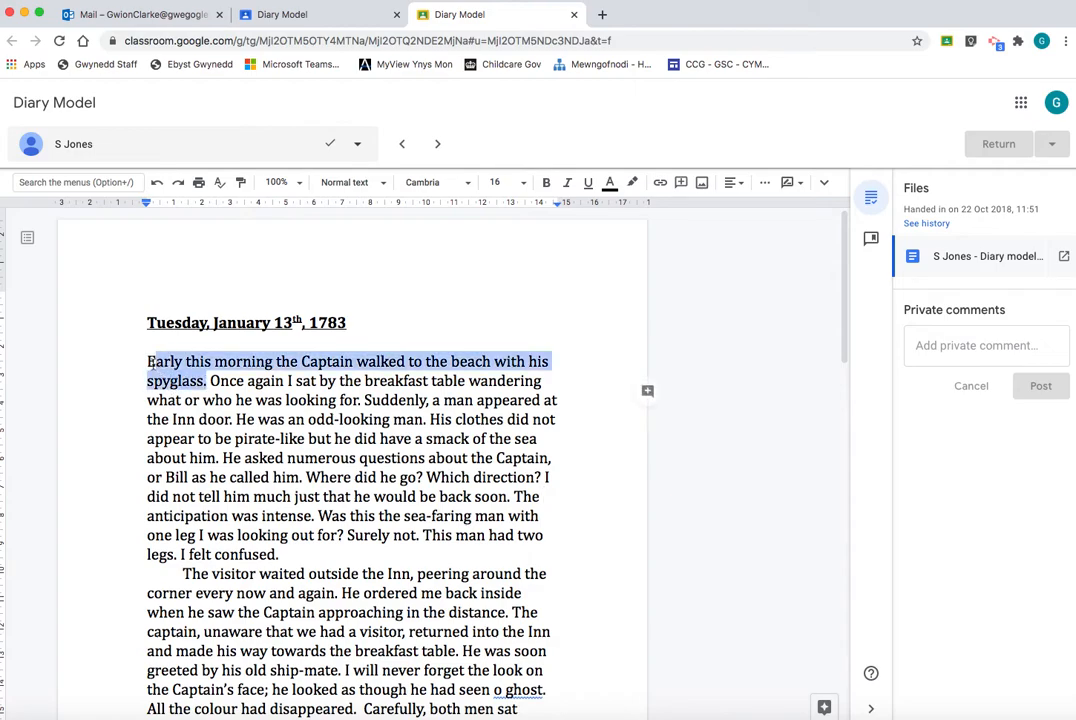
double_click(279, 400)
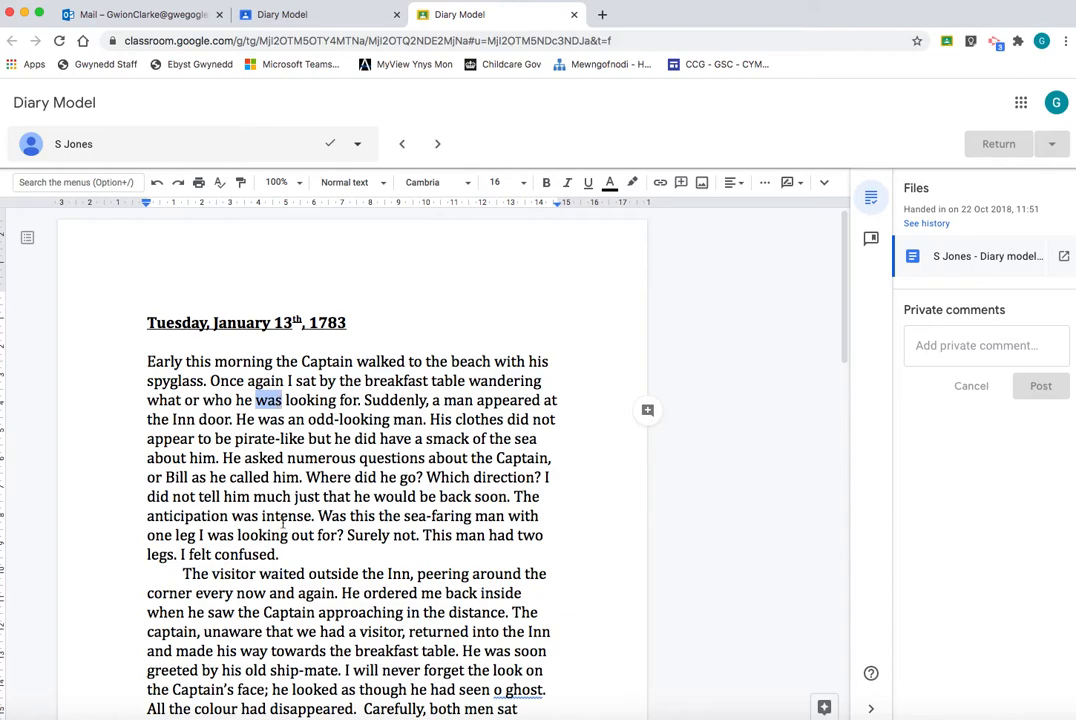
left_click_drag(280, 554, 147, 361)
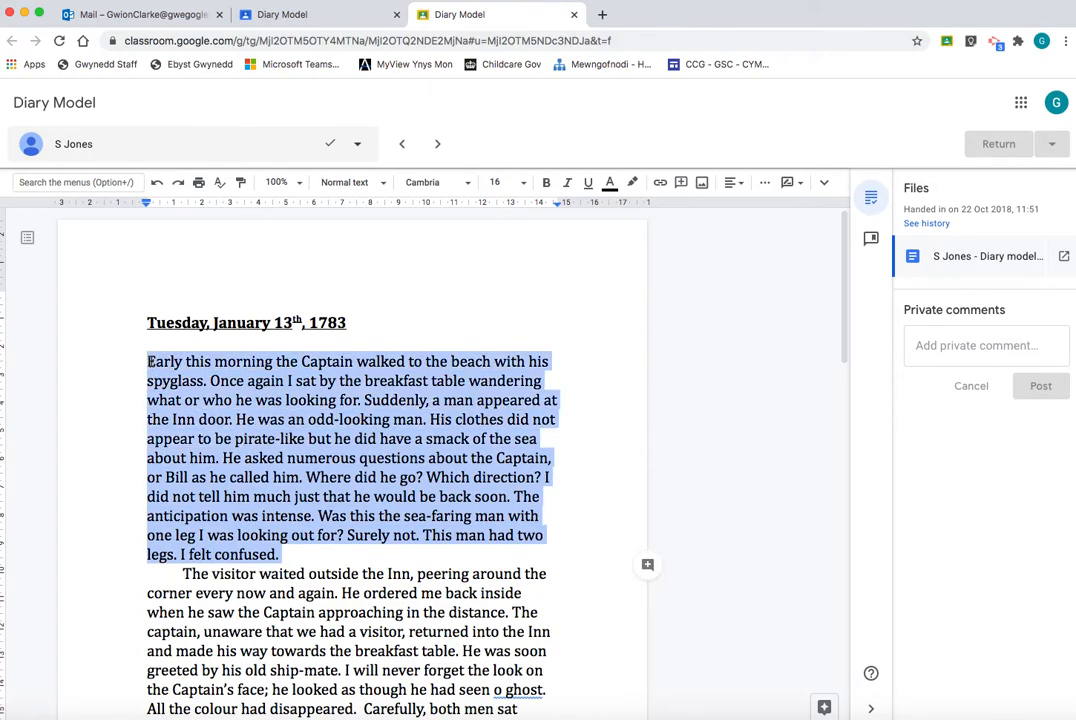
left_click(421, 478)
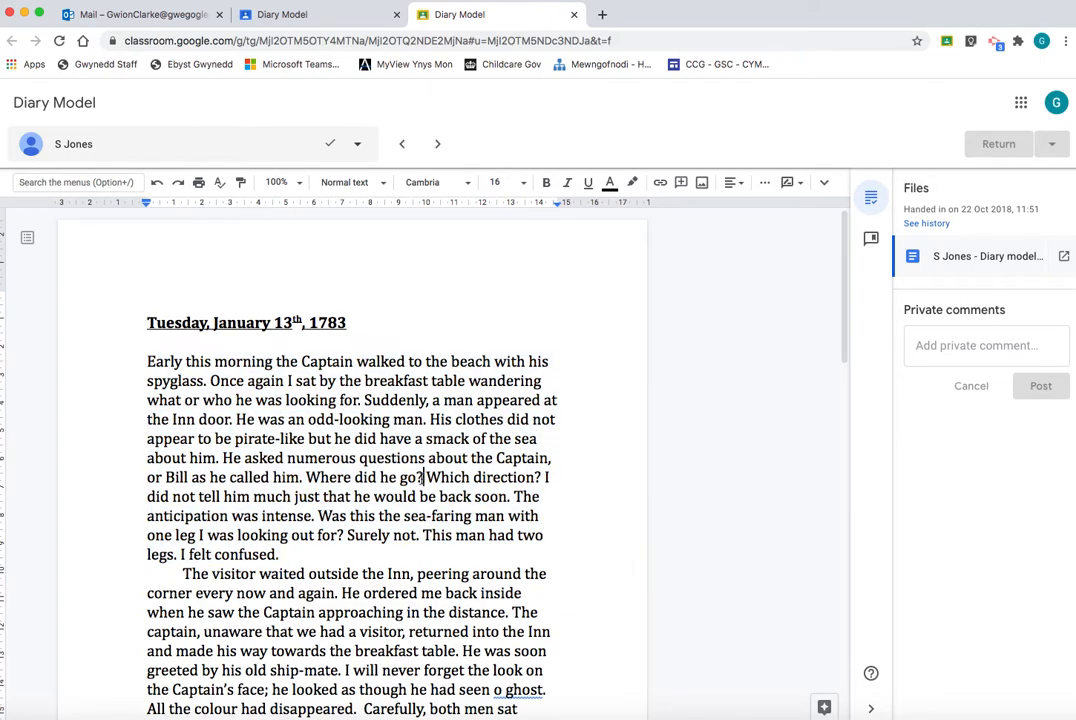
key("shift+Left")
left_click(386, 498)
left_click(209, 381)
key("BackSpace")
Add the comment "A great opening sentence!" to the diary's first sentence, ending in "spyglass.".
left_click_drag(207, 381, 147, 365)
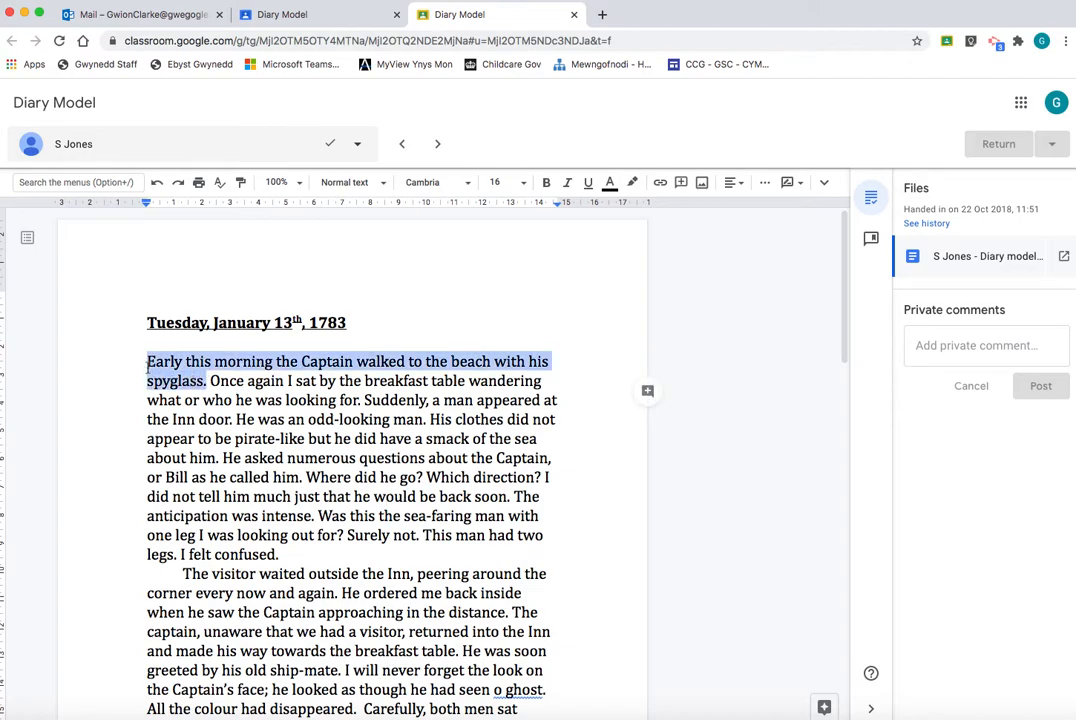
left_click(647, 392)
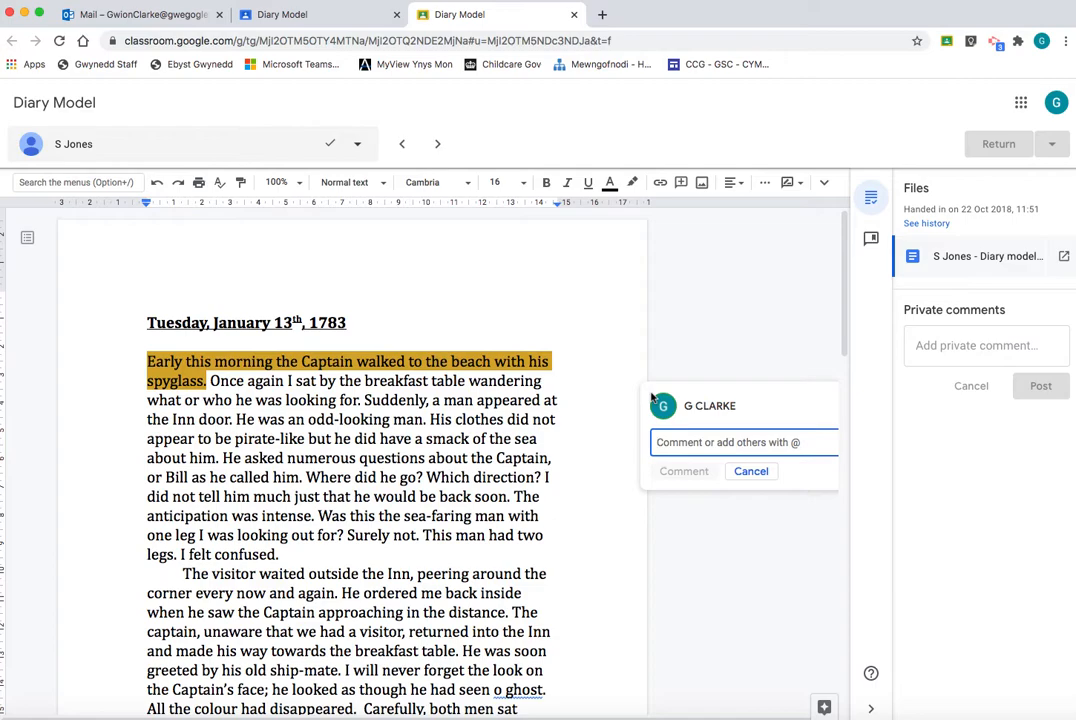
type("A great")
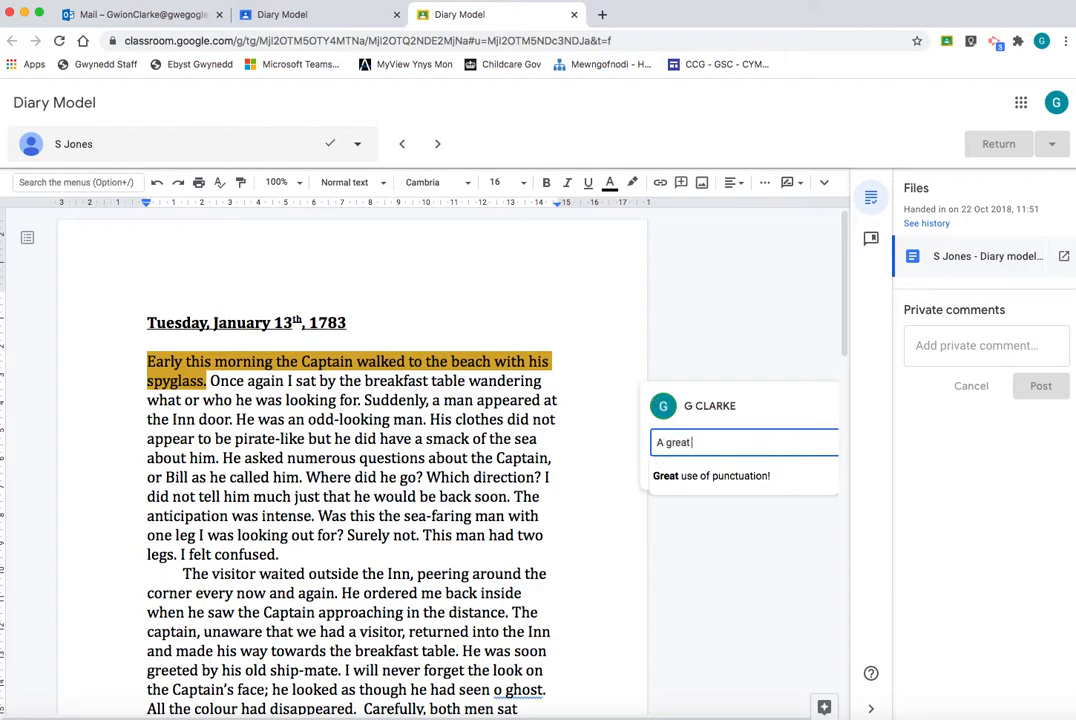
type(" opening sentence!")
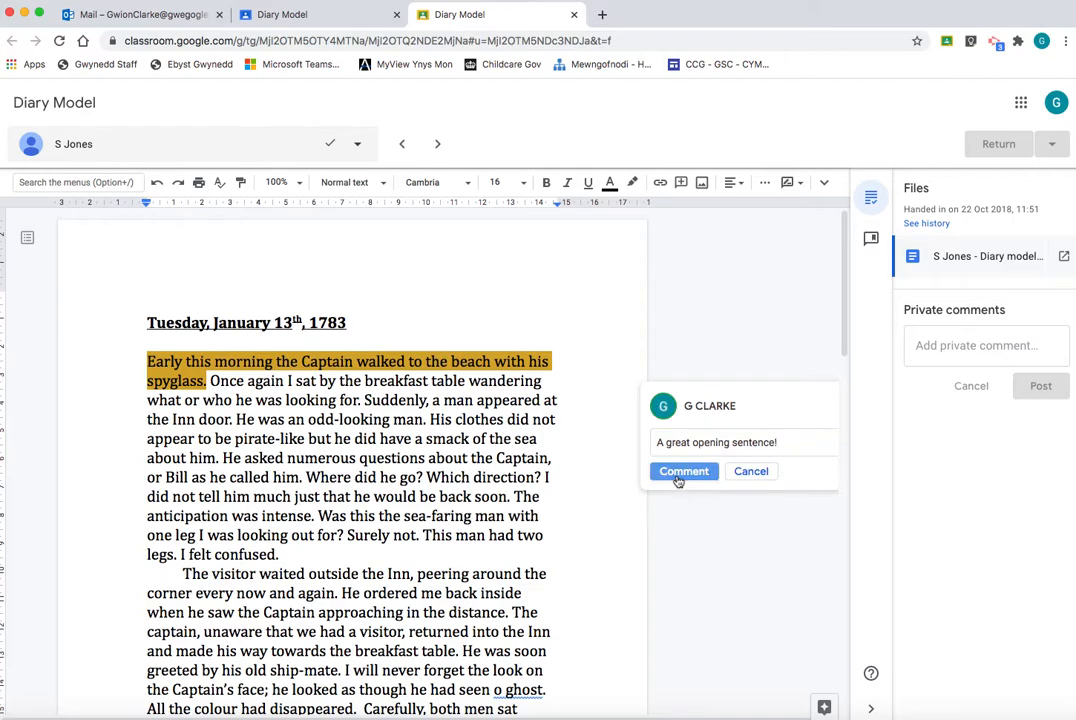
left_click(681, 473)
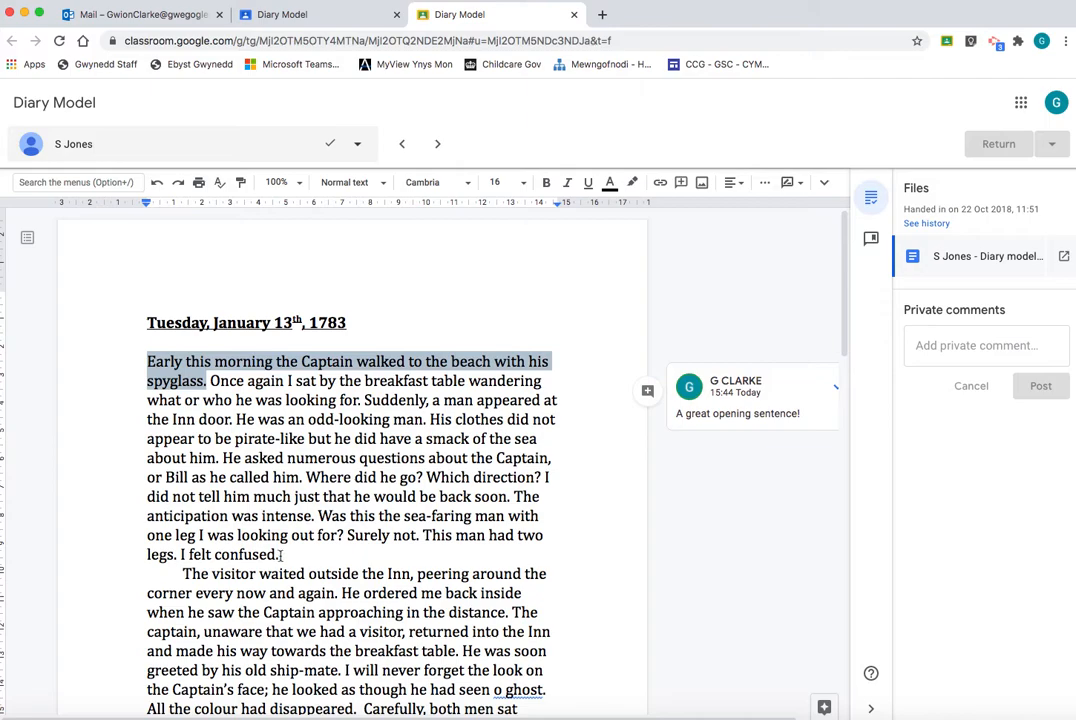
Add the comment "Can you think of a stronger closing sentence?" to "I felt confused." at the end of the first paragraph.
left_click_drag(280, 556, 181, 555)
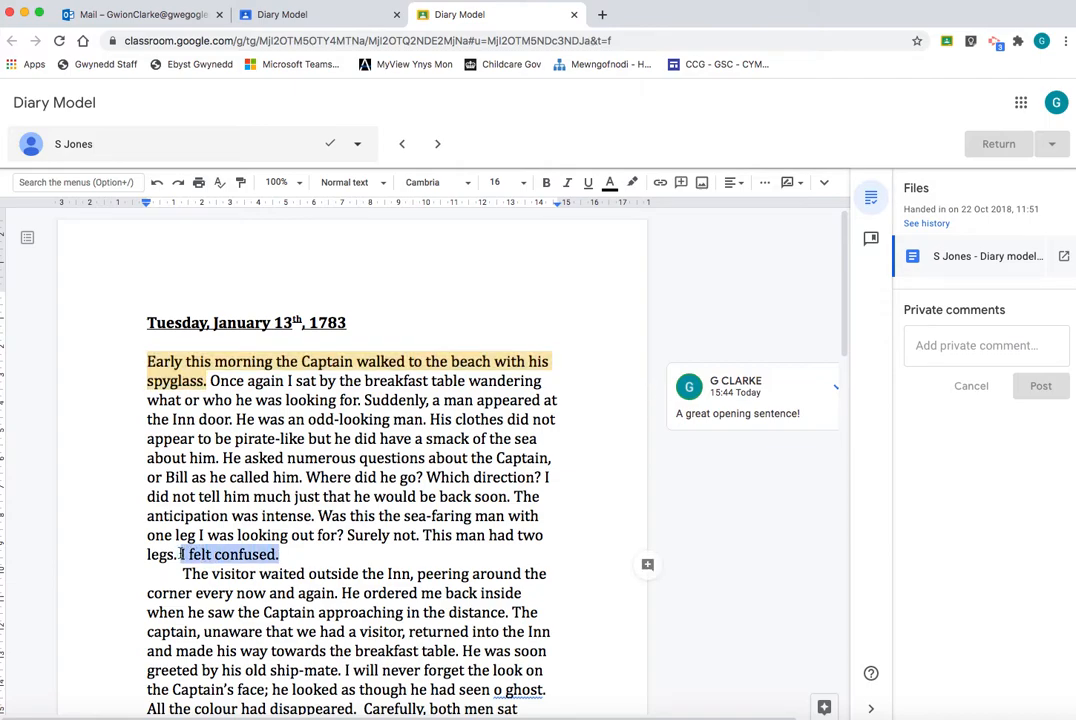
left_click(648, 568)
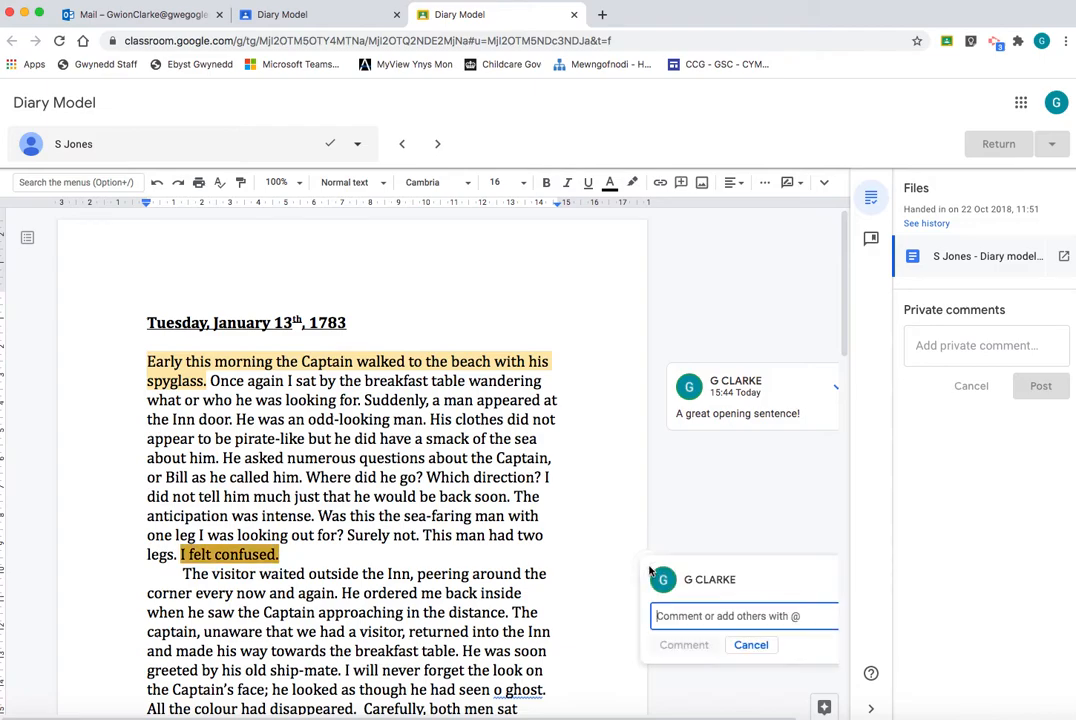
type("Can")
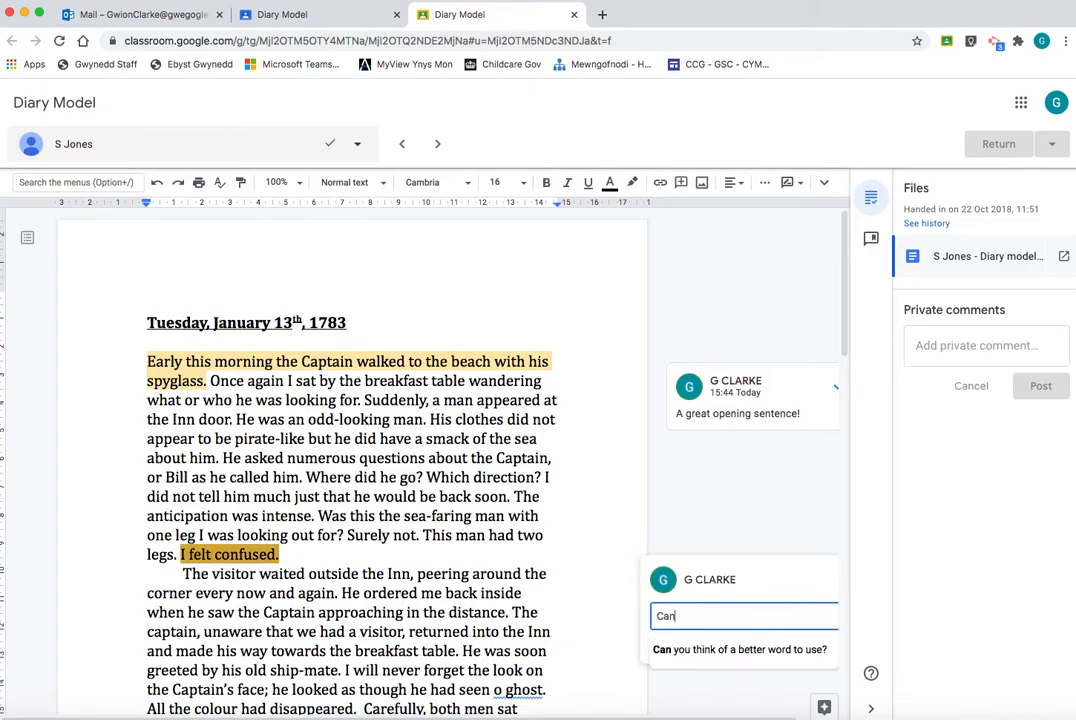
type(" you think of a")
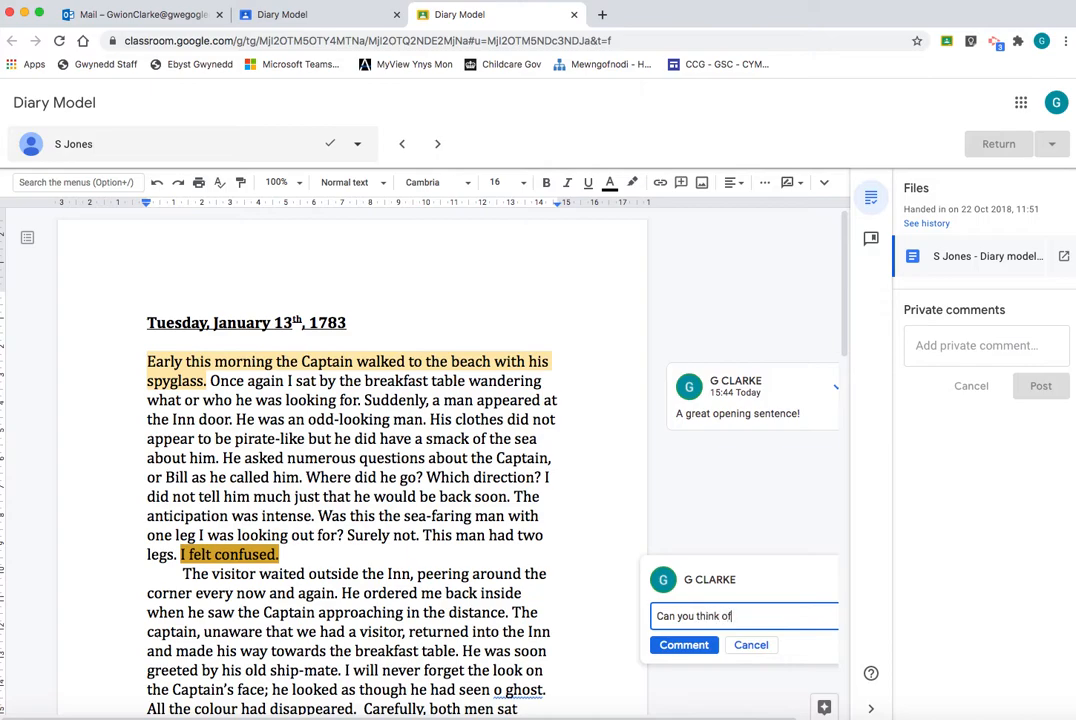
type("onger closing sentence?")
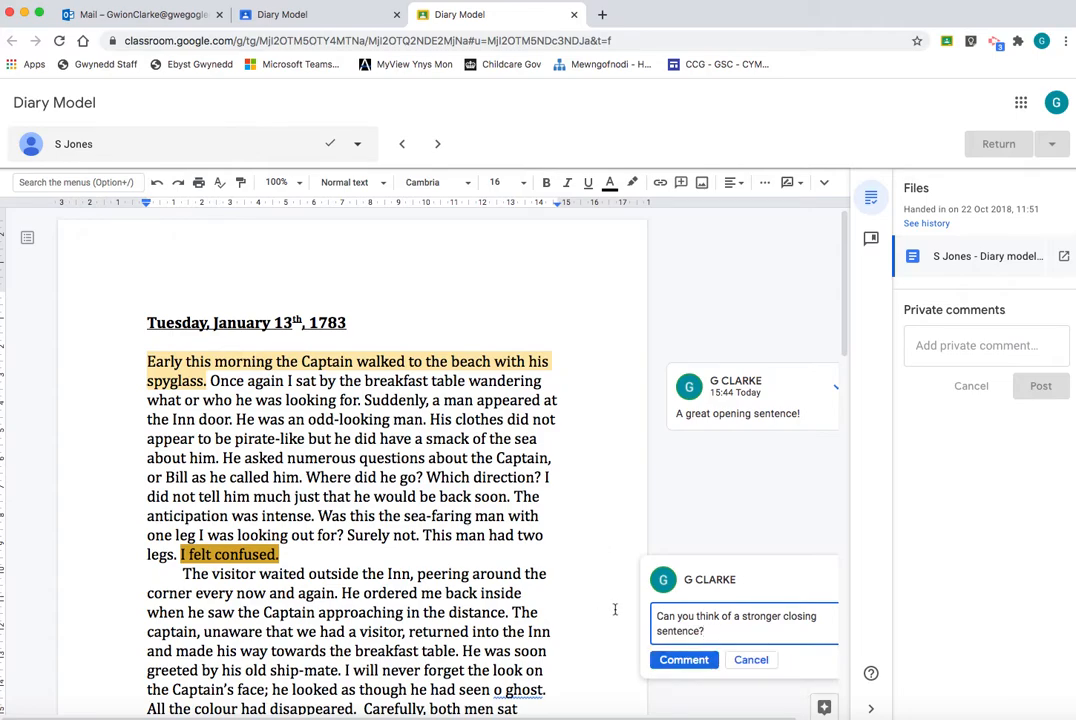
left_click(688, 662)
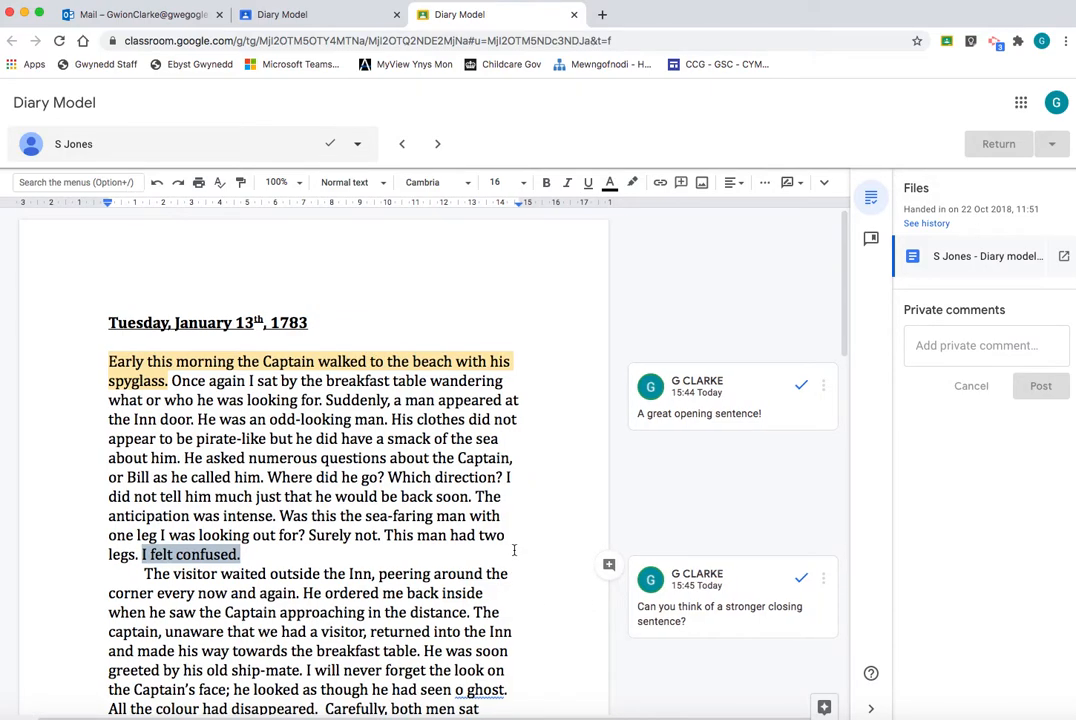
Select the closing and opening sentence comments in turn to see their linked passages, returning to the closing sentence comment.
left_click(744, 596)
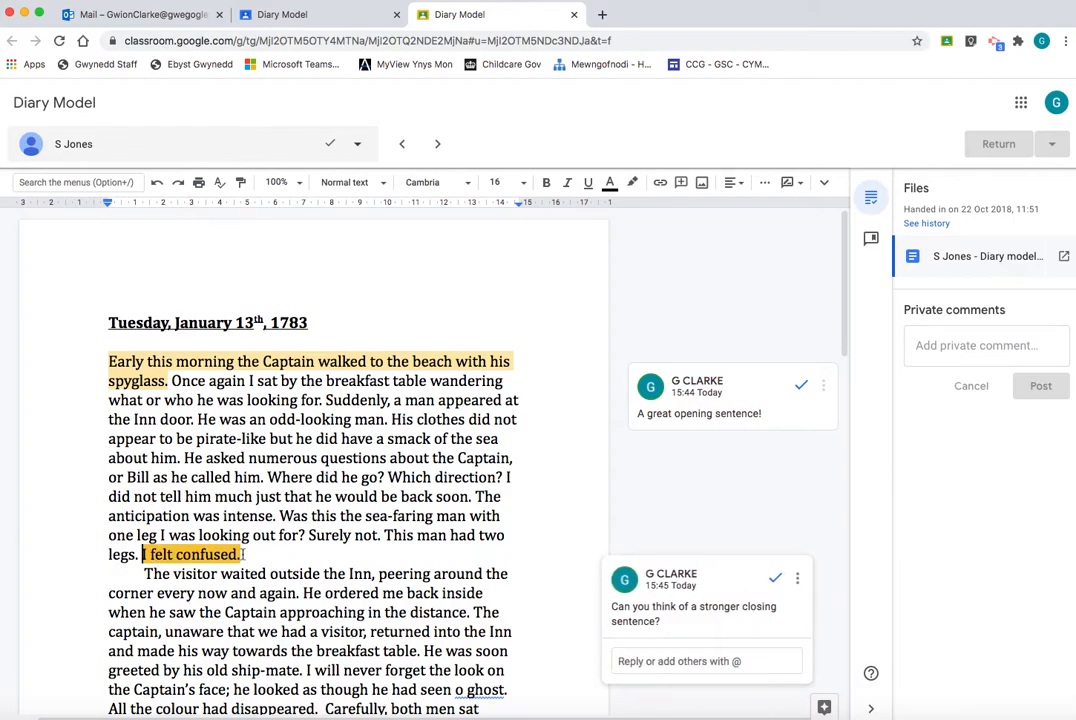
left_click(762, 393)
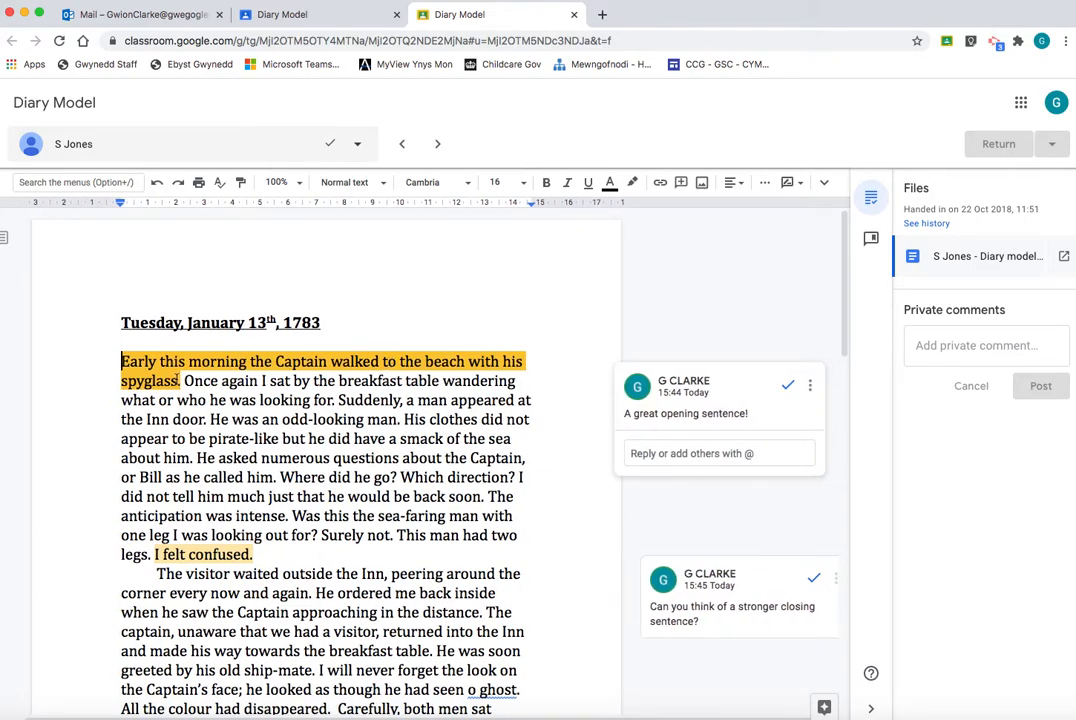
left_click(769, 589)
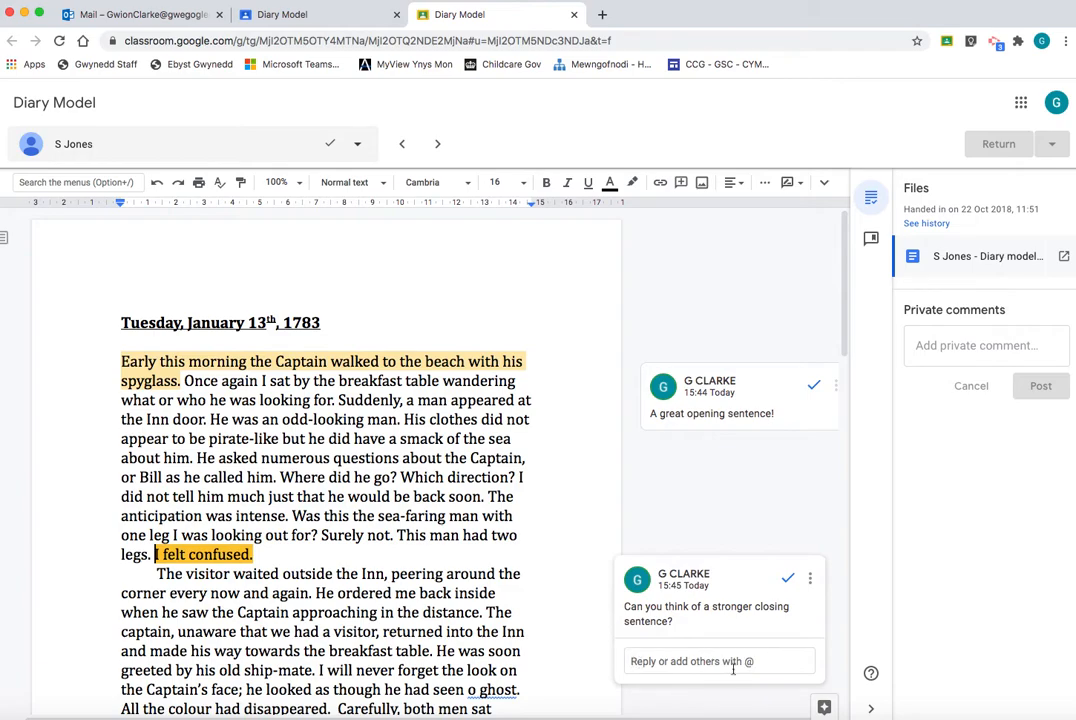
Draft the reply "Sorry can I get some more suggestions please" under the stronger closing sentence comment without posting it.
left_click(644, 661)
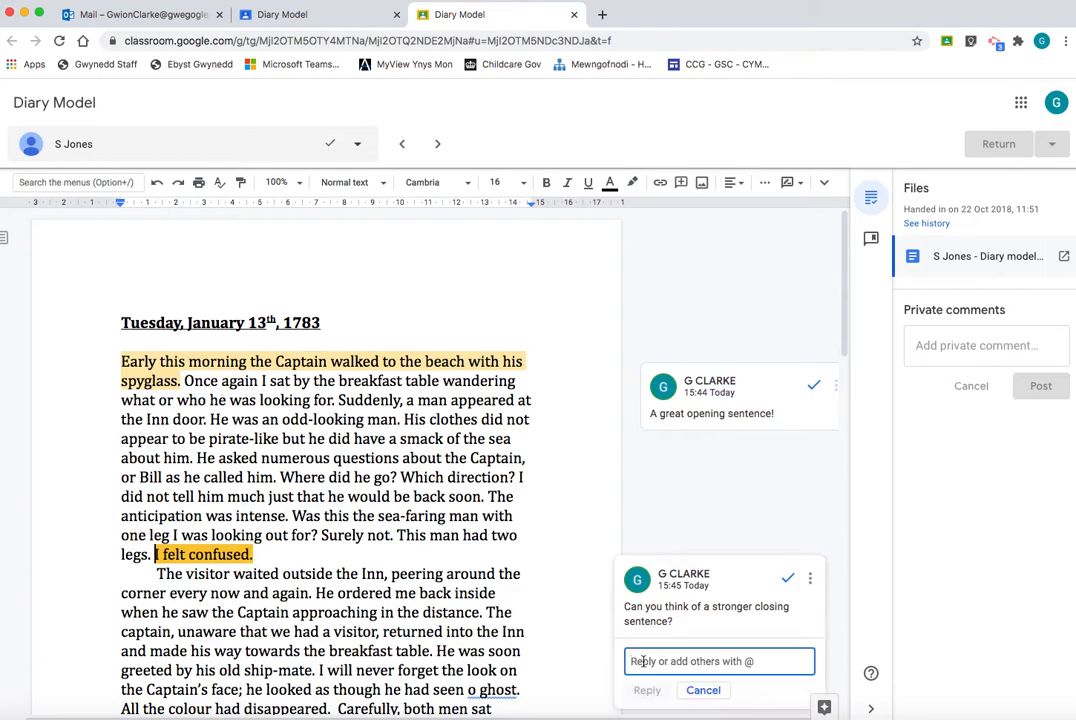
type("Sorry")
type(" ca")
key("BackSpace")
type("can I get ")
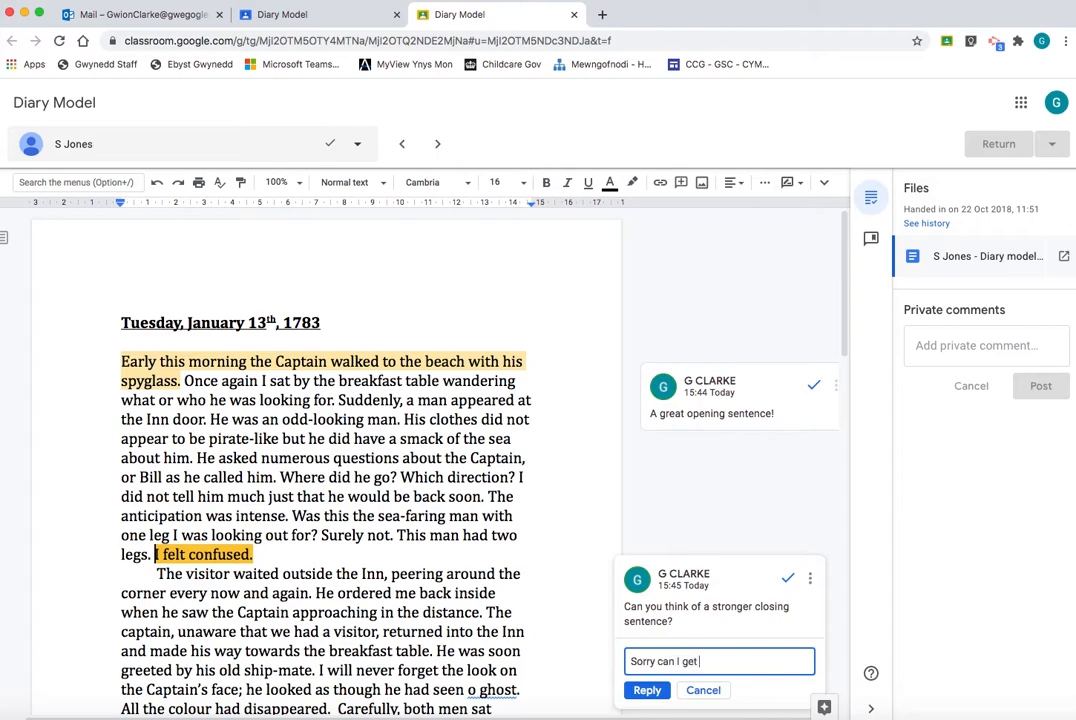
type("some more suggestions please")
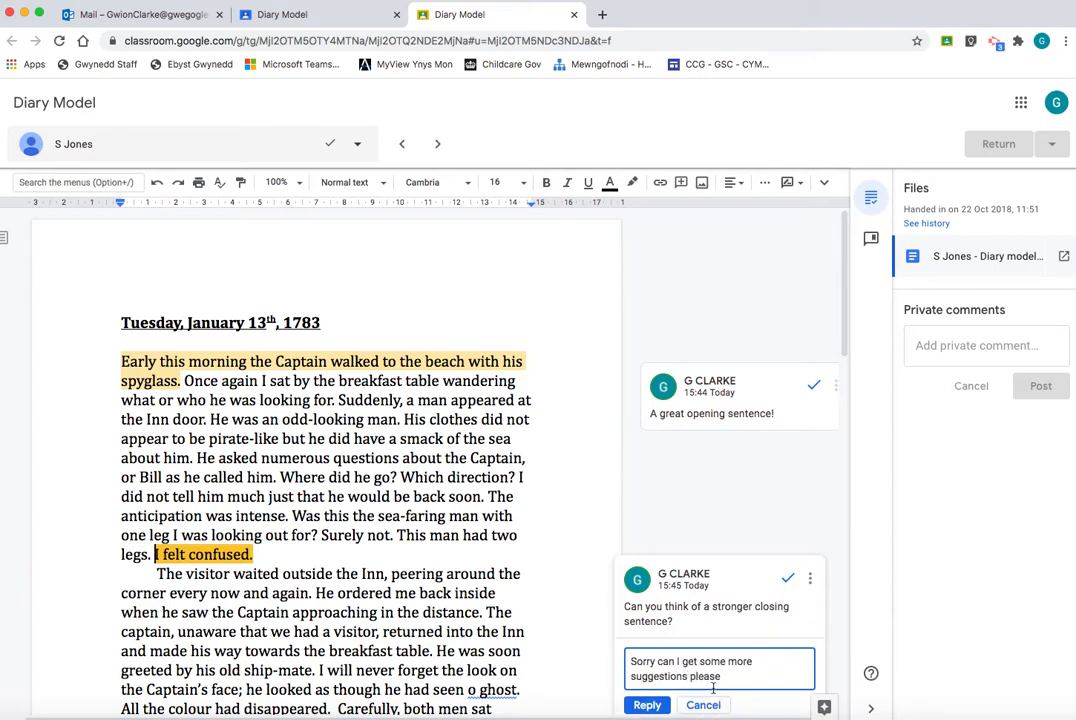
Clear the drafted reply and resolve the comment on "I felt confused.".
left_click_drag(721, 676, 683, 676)
key("super+a")
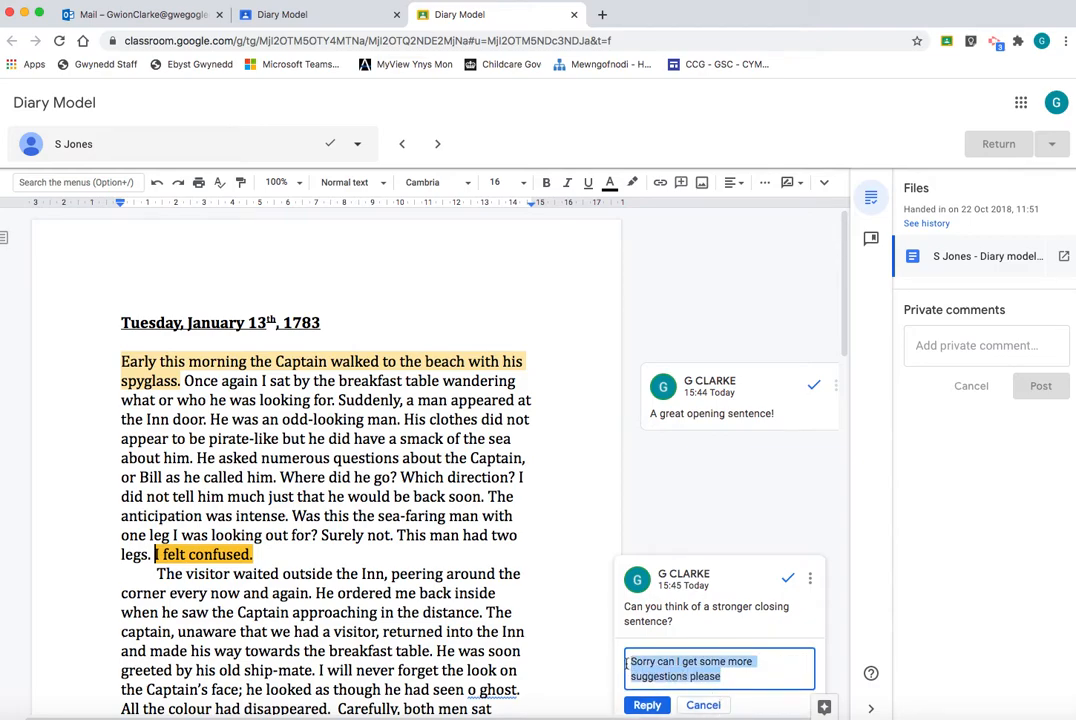
scroll(683, 676, "down", 1)
key("BackSpace")
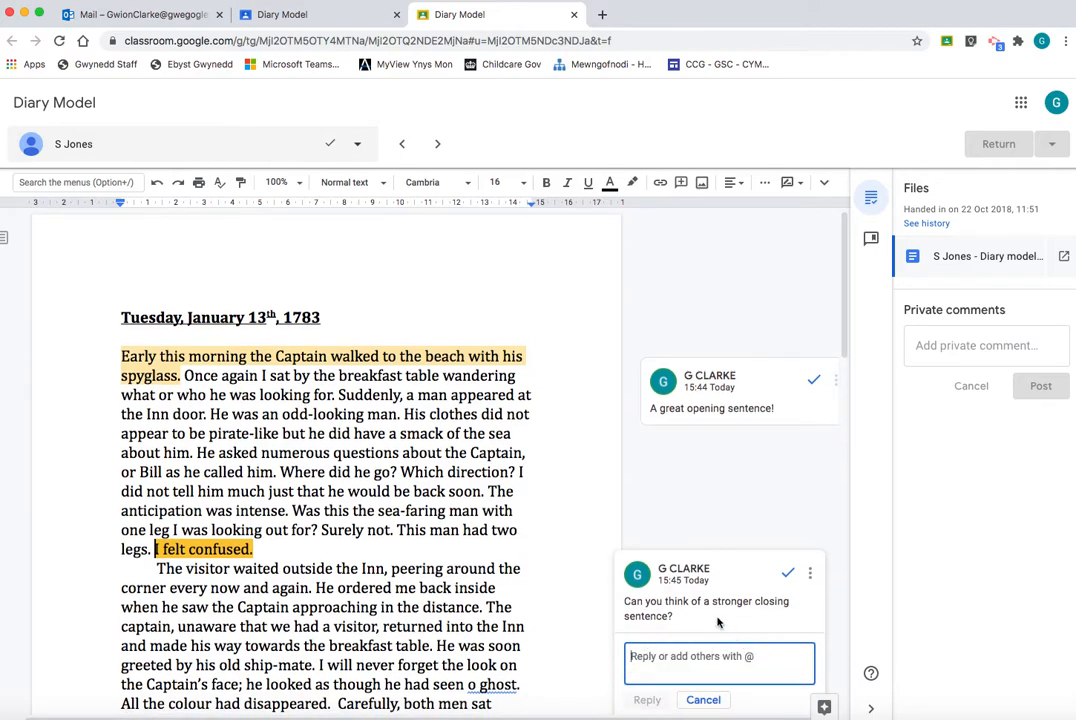
left_click(791, 579)
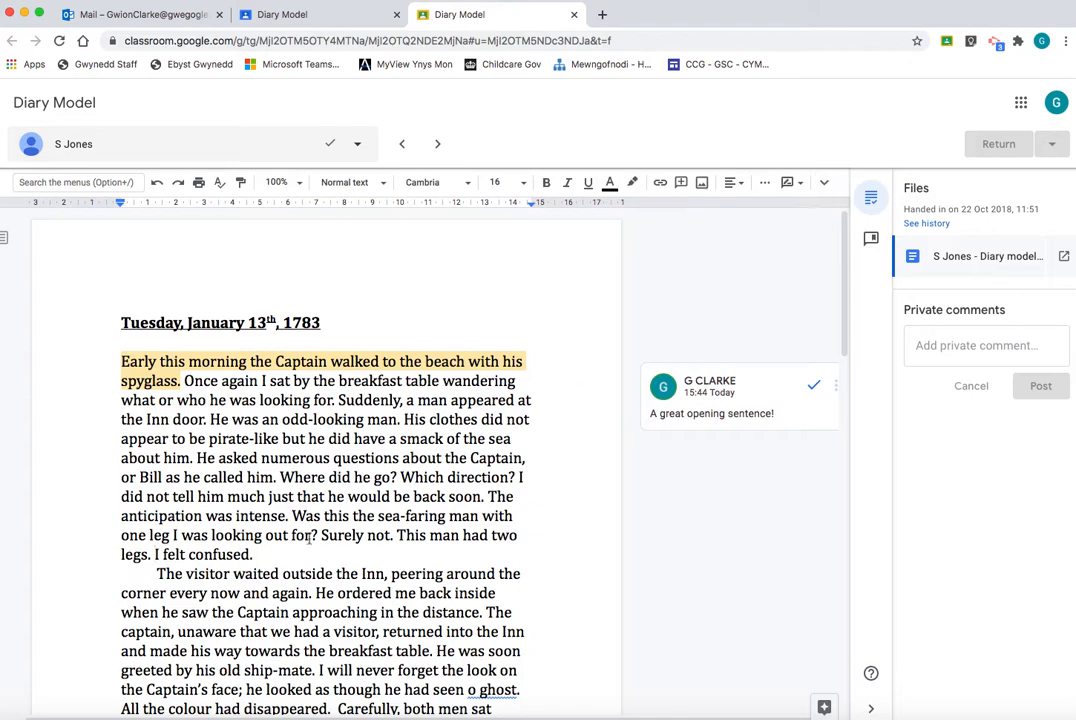
Review the document's comment history, including the resolved comment on "I felt confused." and the earlier resolved threads, and close it.
left_click(826, 190)
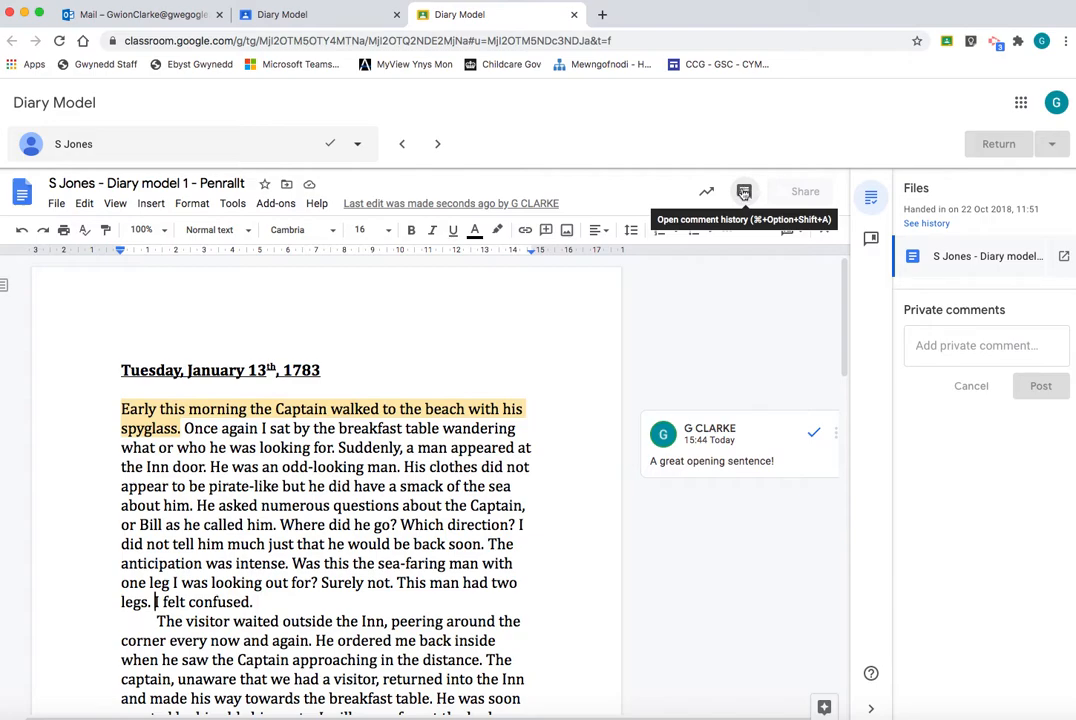
left_click(744, 192)
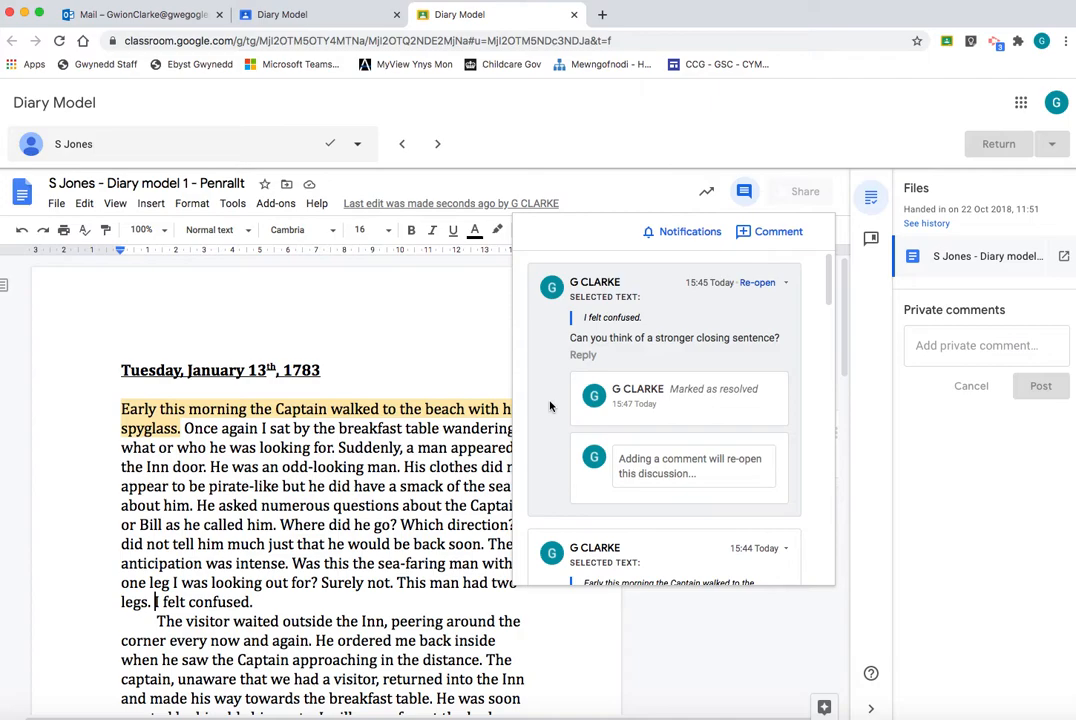
scroll(549, 406, "down", 3)
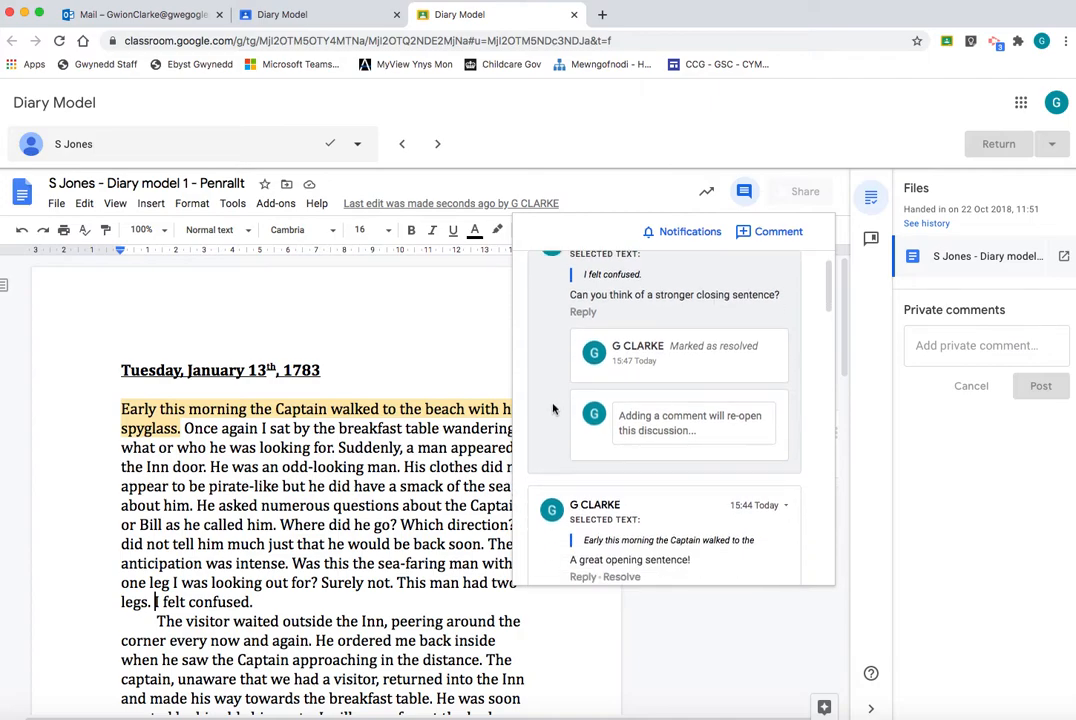
scroll(551, 408, "down", 5)
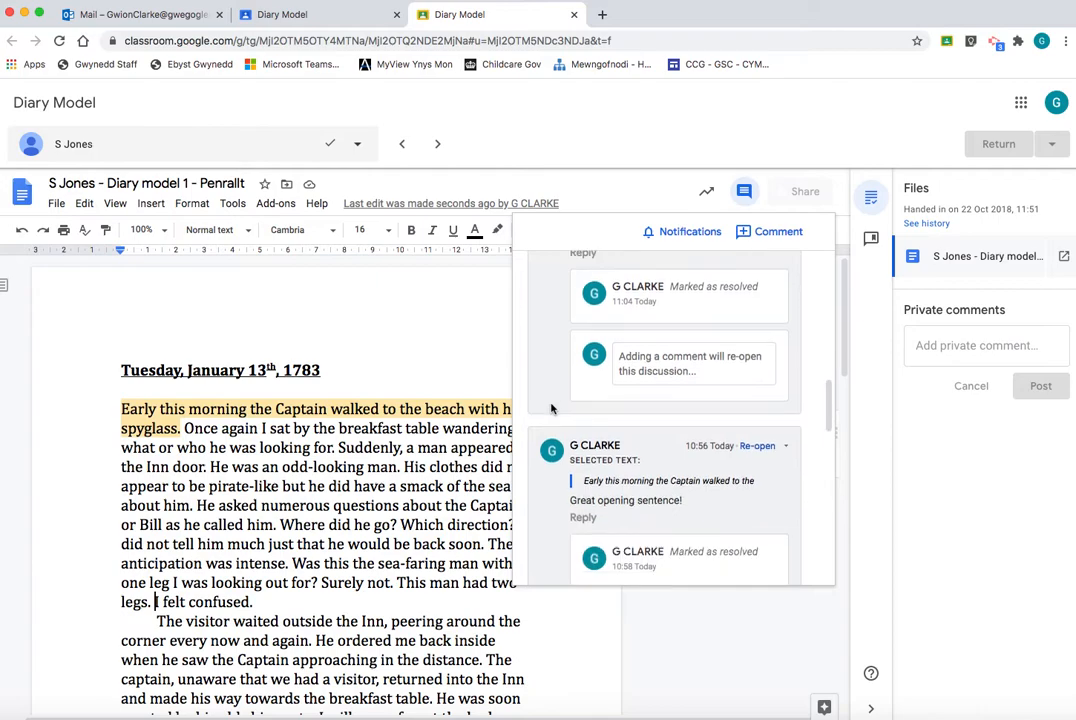
scroll(551, 408, "up", 4)
scroll(553, 408, "up", 3)
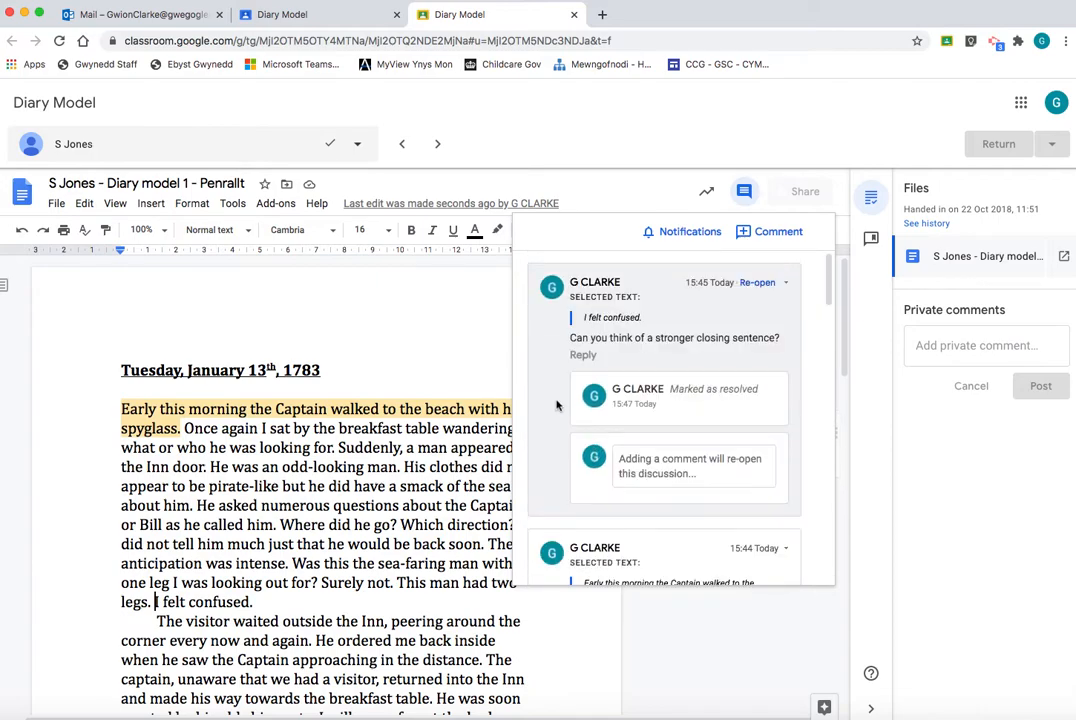
left_click(745, 193)
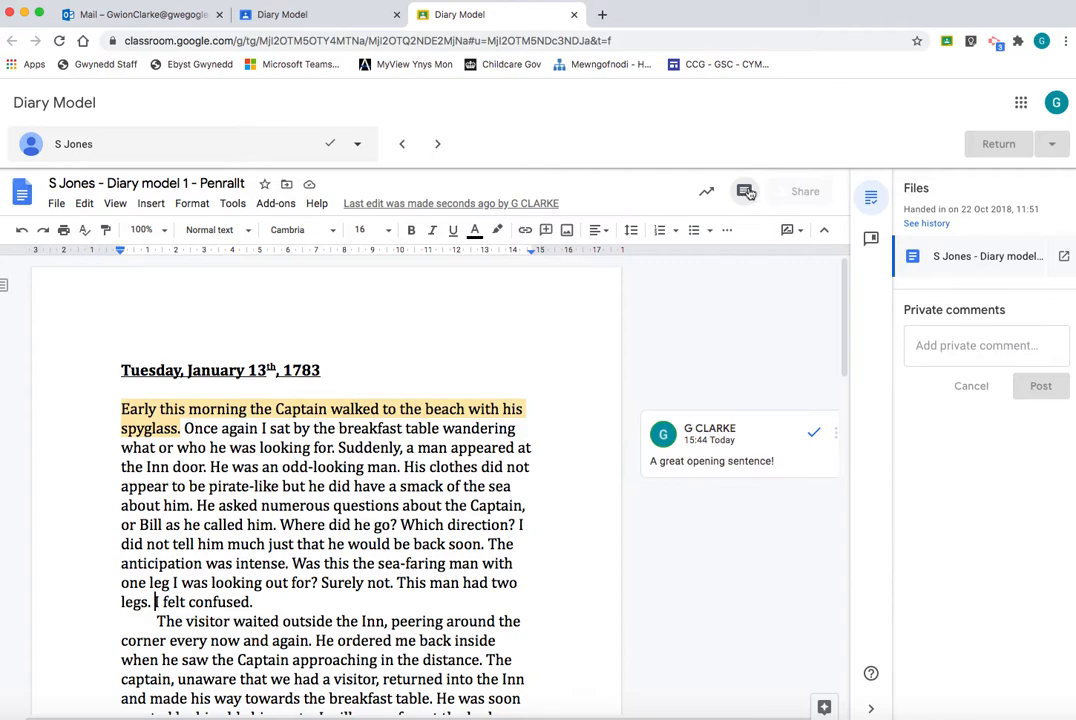
scroll(366, 450, "down", 3)
scroll(436, 533, "down", 2)
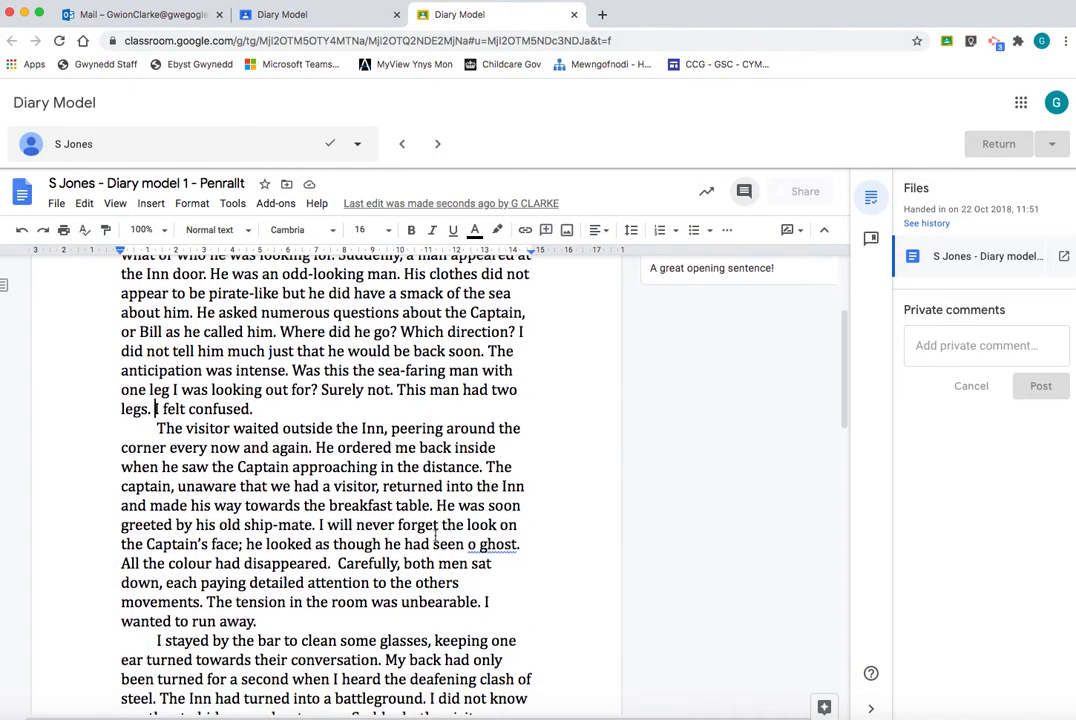
scroll(436, 533, "up", 5)
scroll(435, 536, "up", 1)
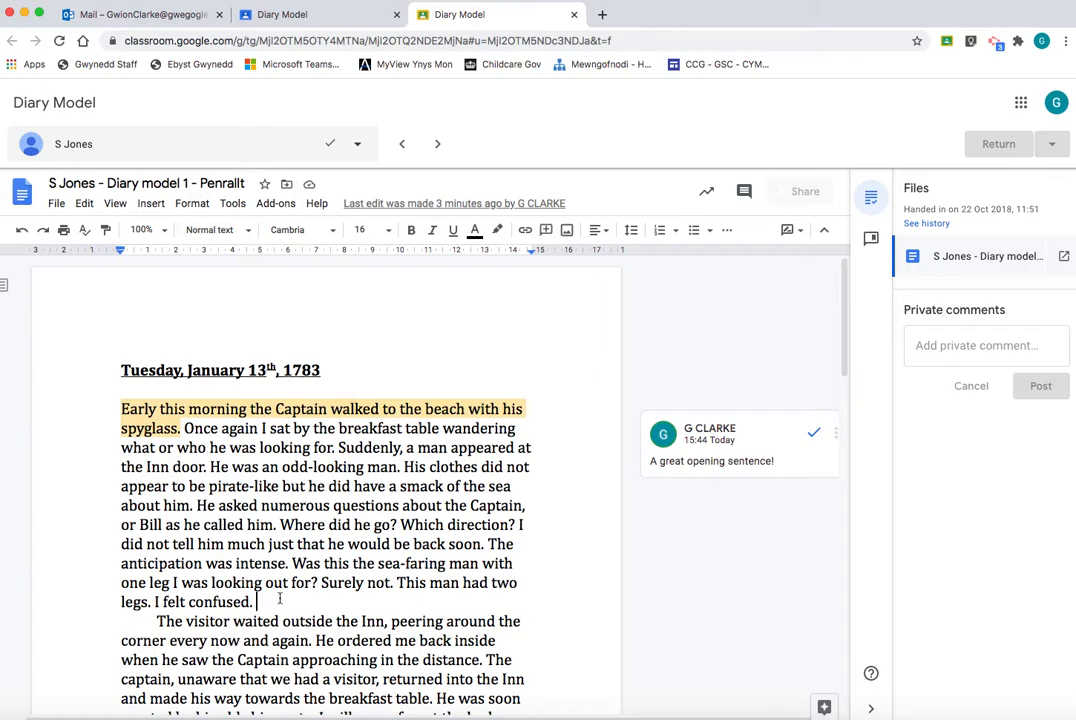
Switch the document to Editing mode and return it to Suggesting mode.
left_click(790, 231)
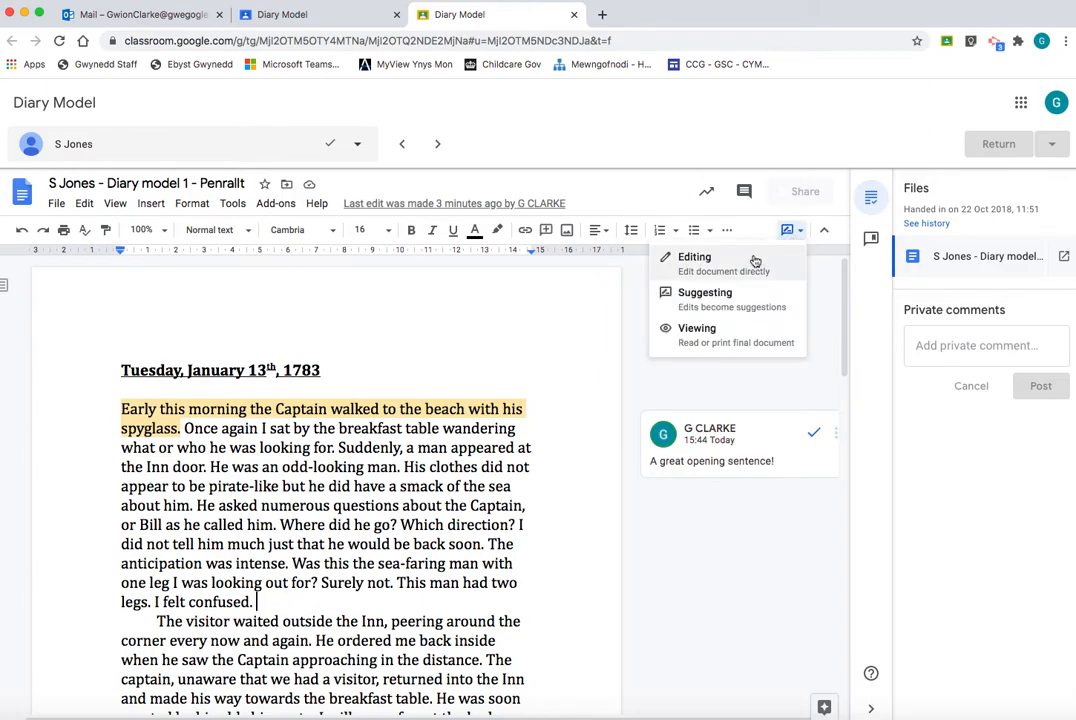
left_click(786, 256)
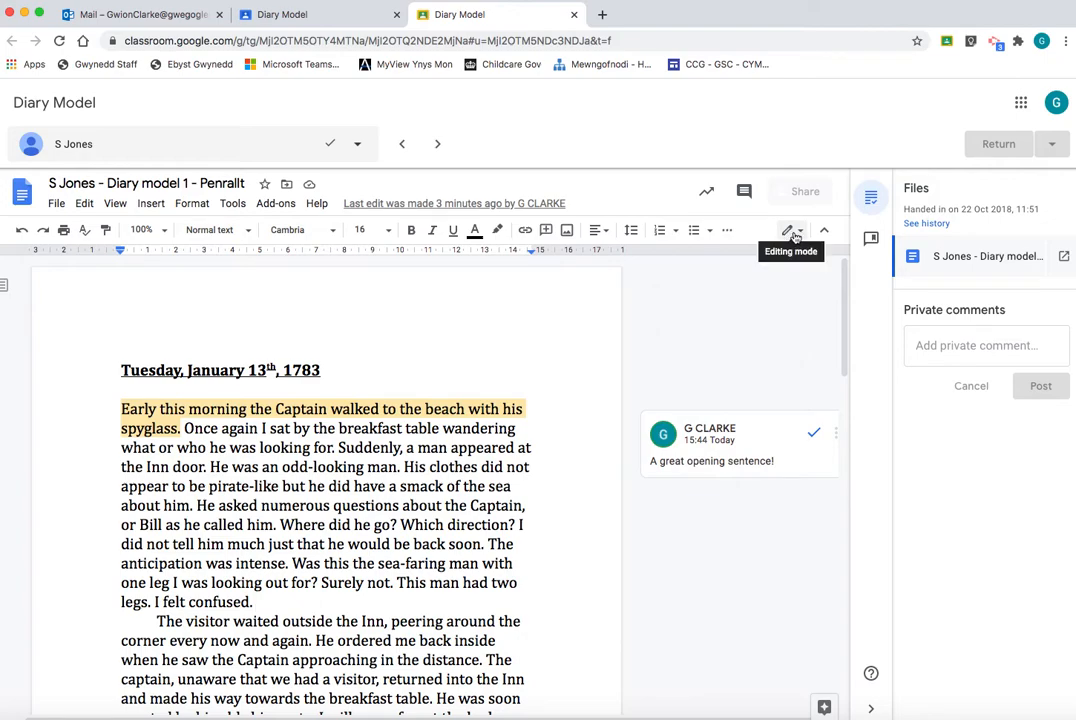
left_click(796, 233)
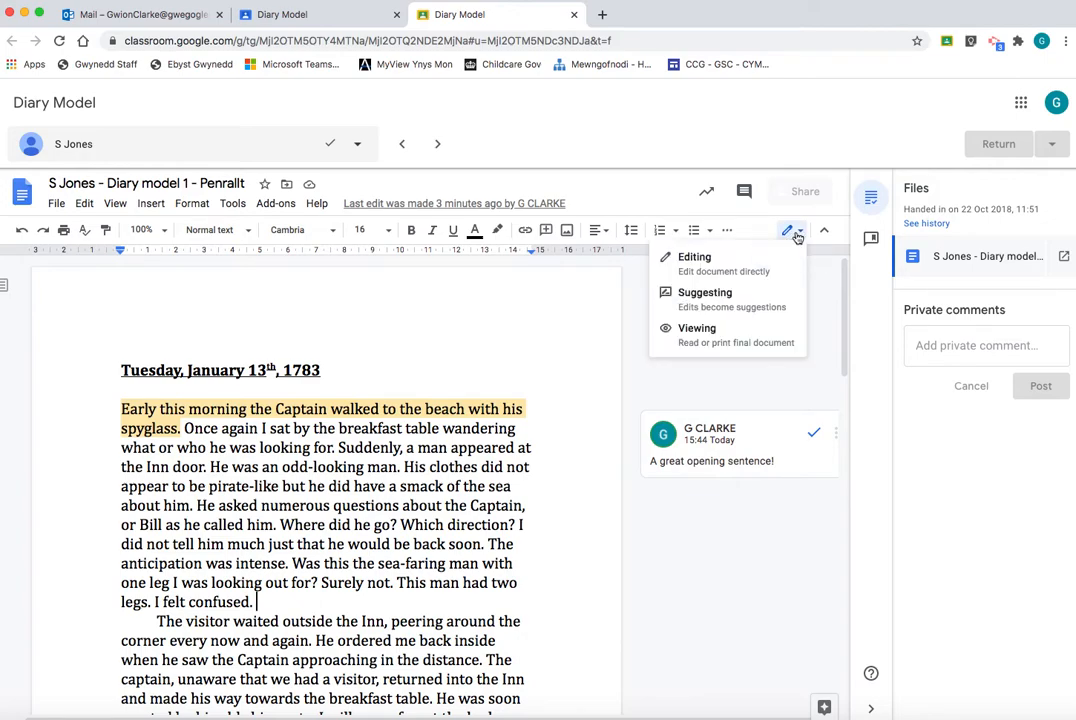
left_click(722, 306)
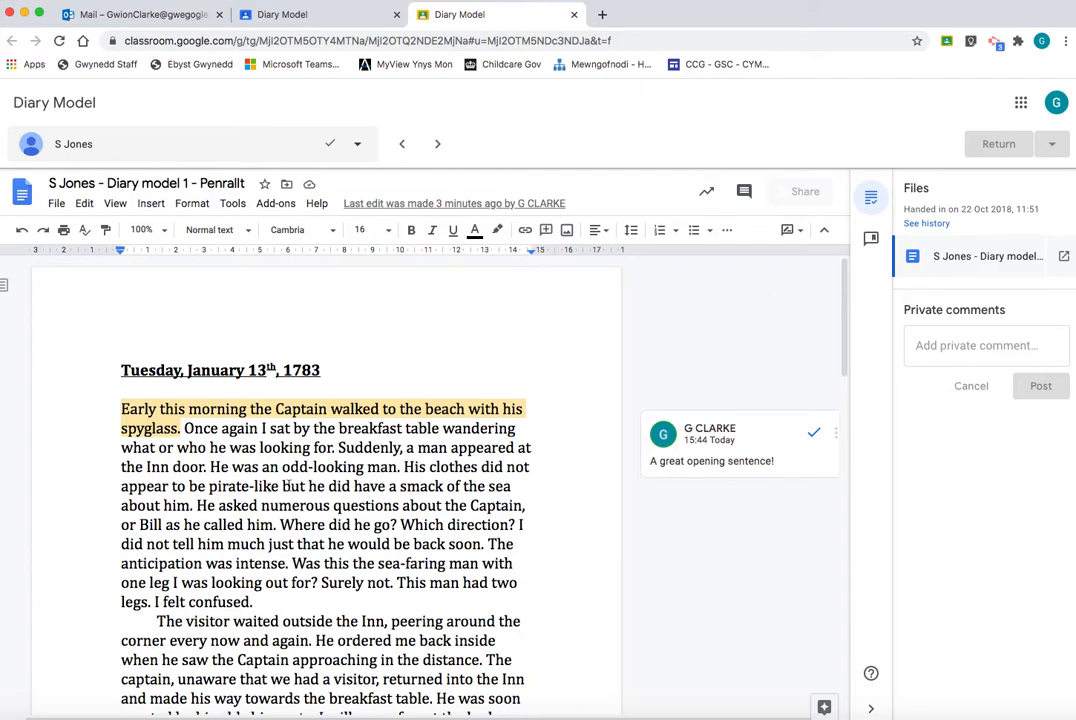
Suggest replacing "I felt confused." at the end of the first paragraph with "I didn't know what to do.".
left_click_drag(155, 602, 253, 602)
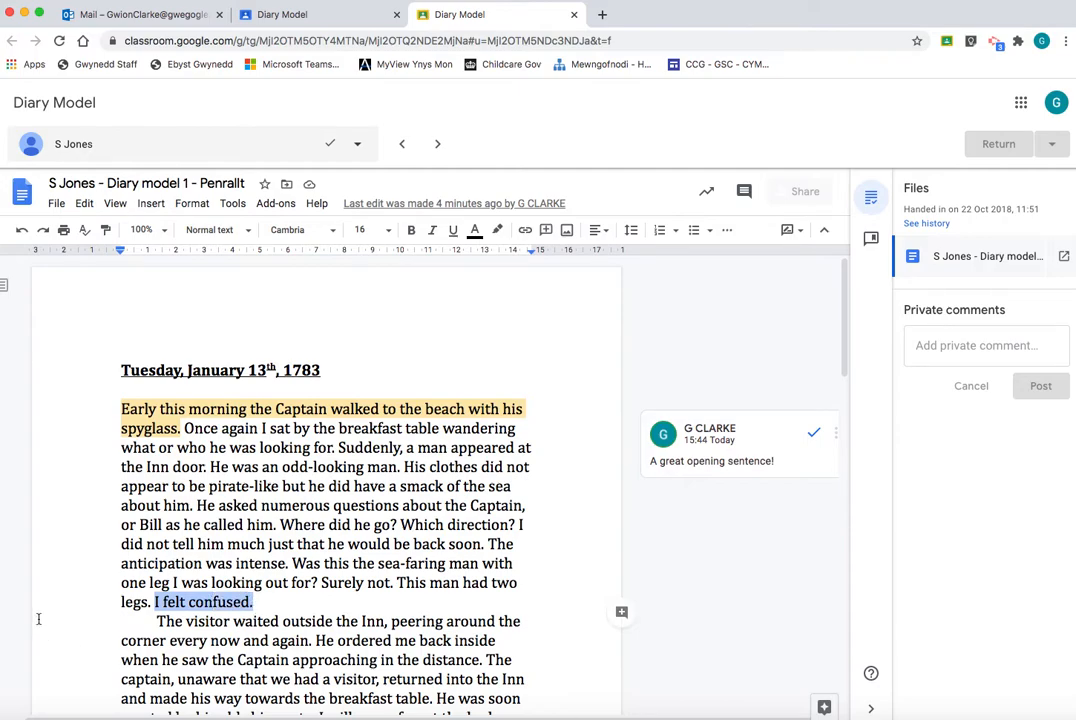
type("I don")
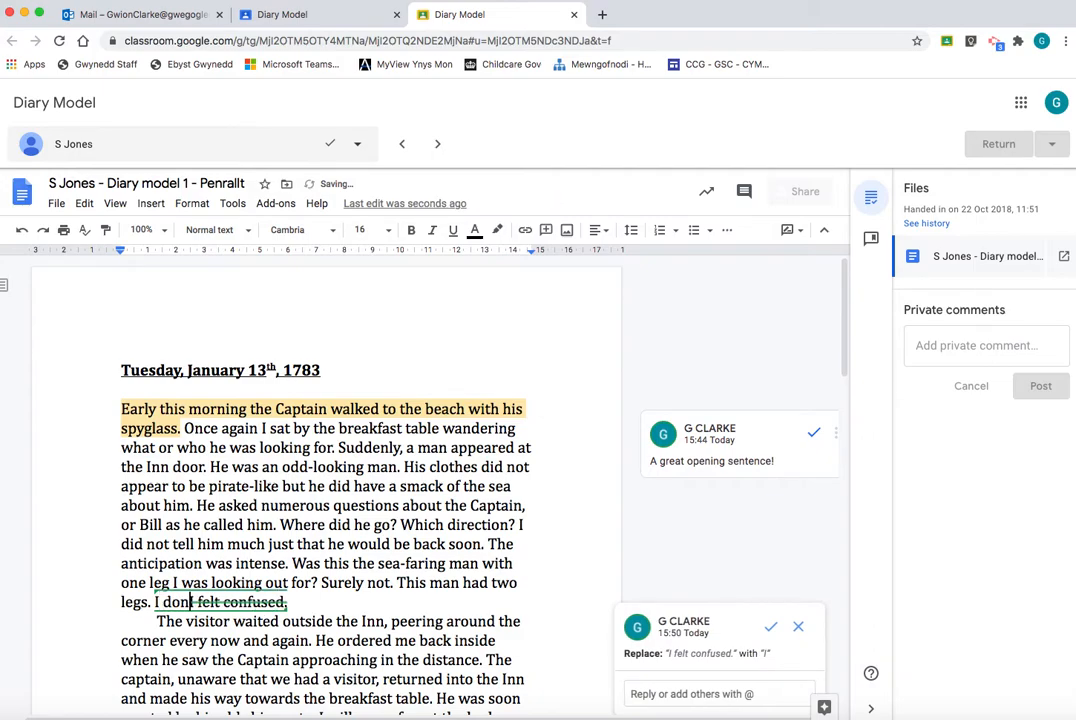
key("BackSpace")
key("BackSpace")
type("idn't ")
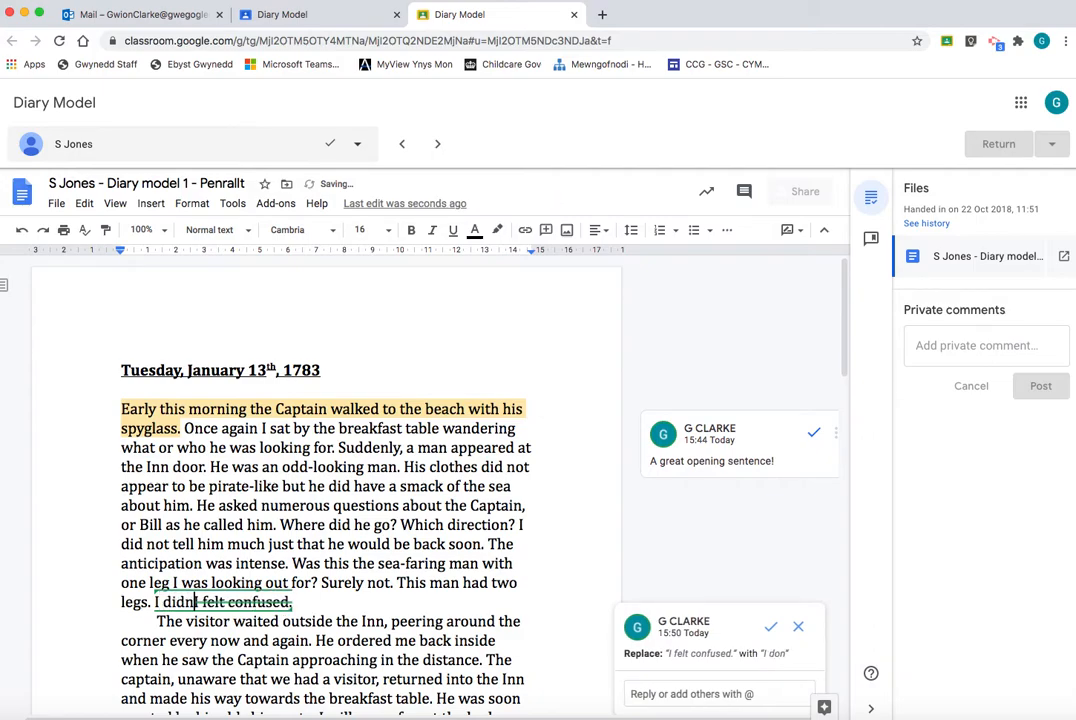
type("know ")
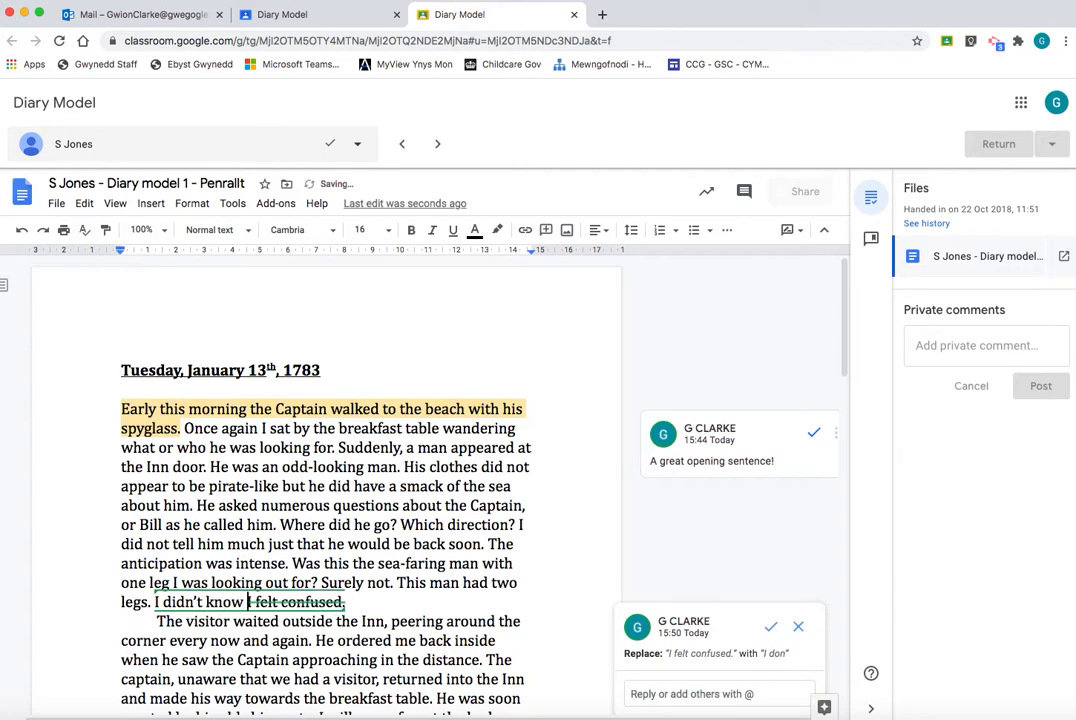
type("what to do")
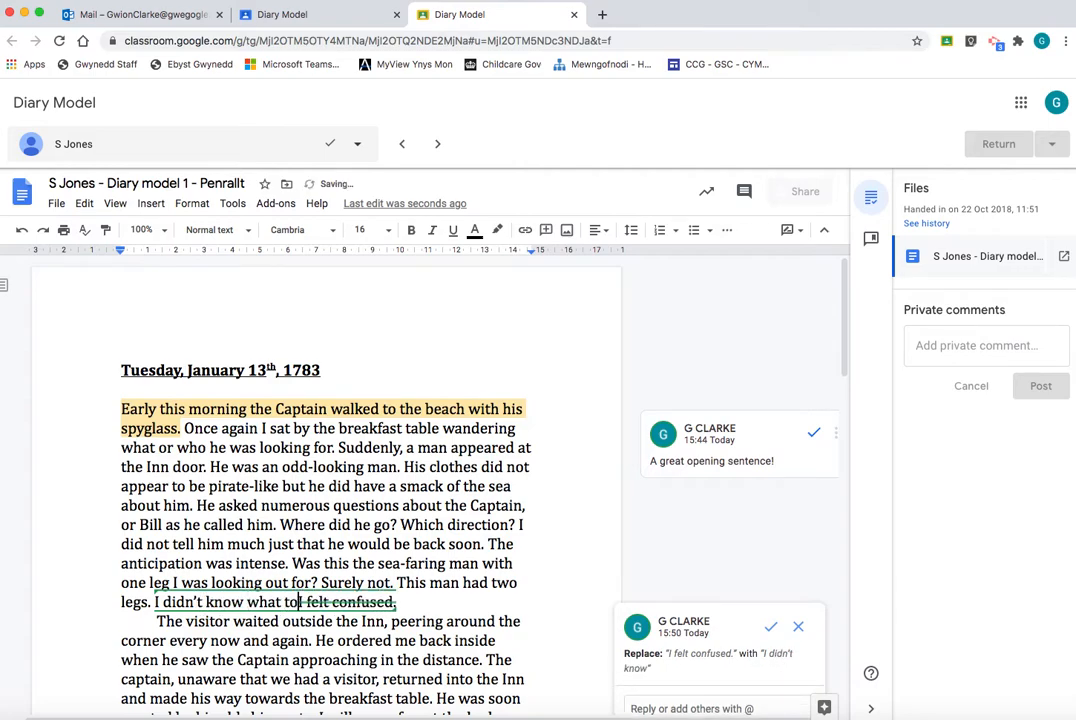
type(".")
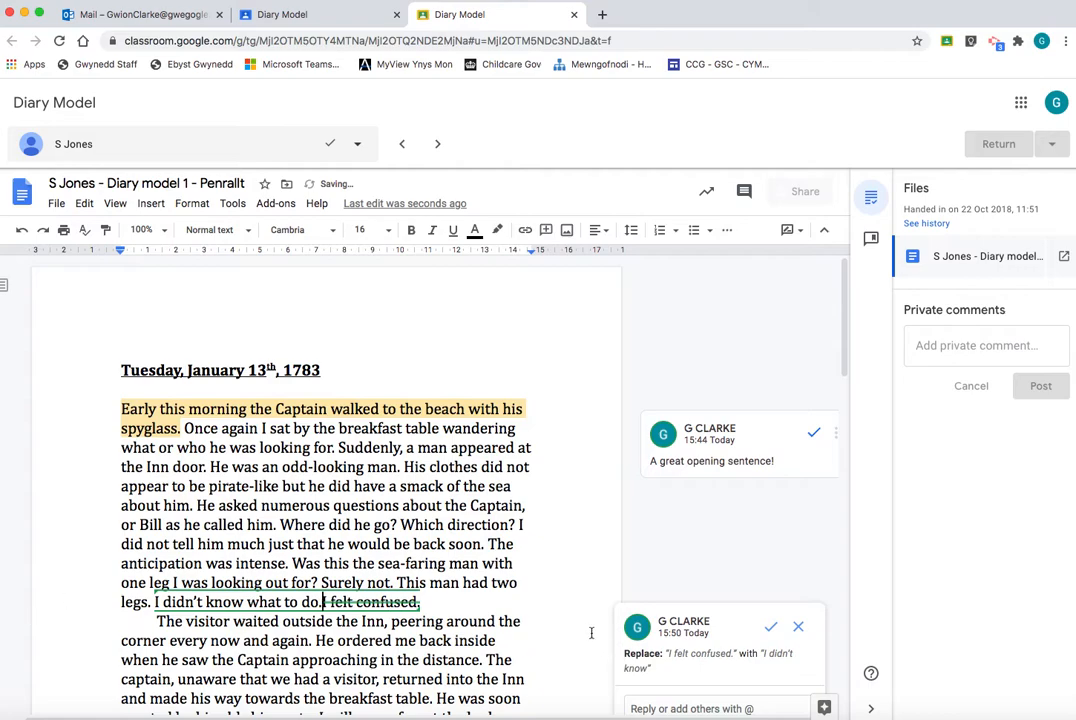
left_click(499, 640)
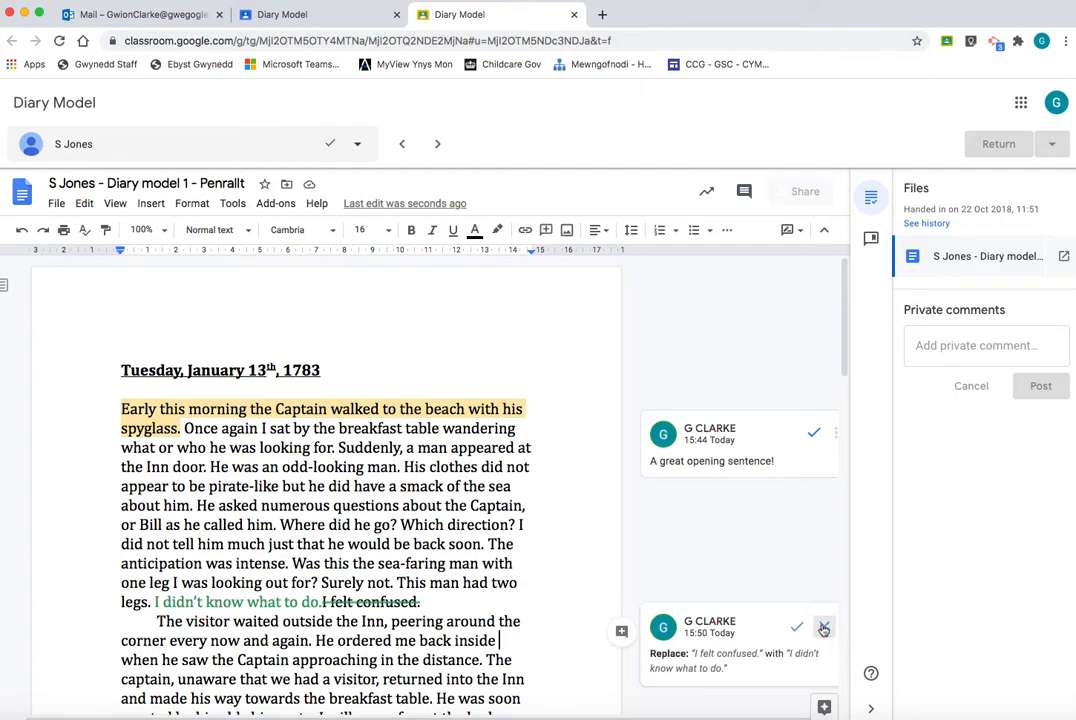
Reject the suggested replacement of "I felt confused." and check its entry in the comment history.
left_click(824, 628)
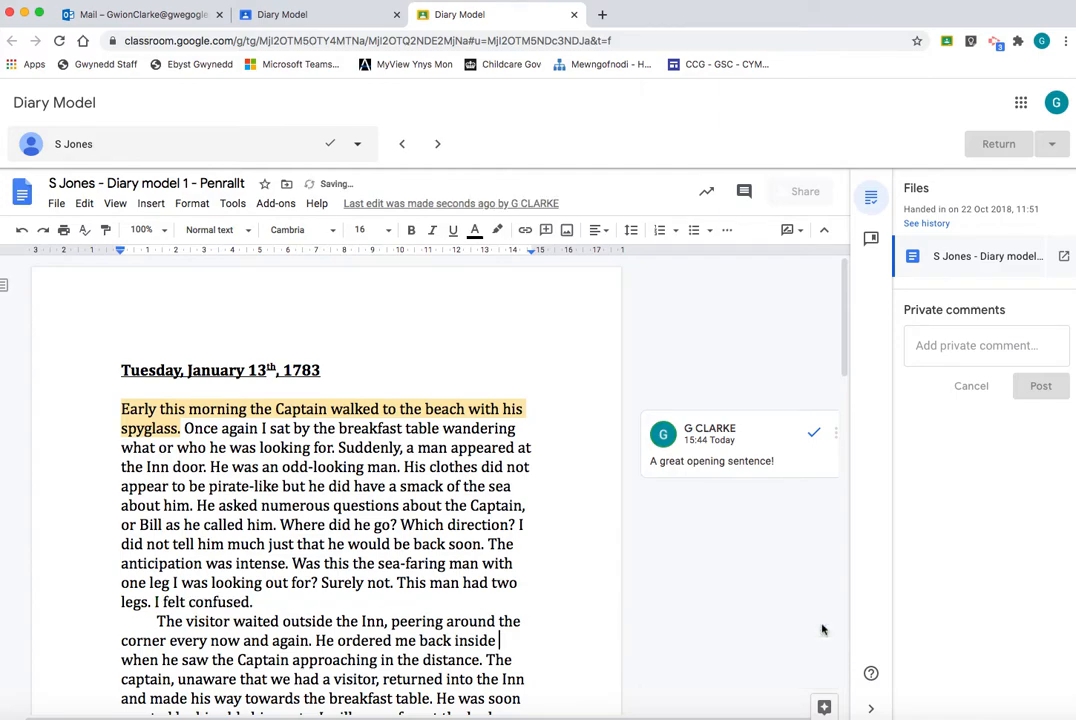
left_click(744, 192)
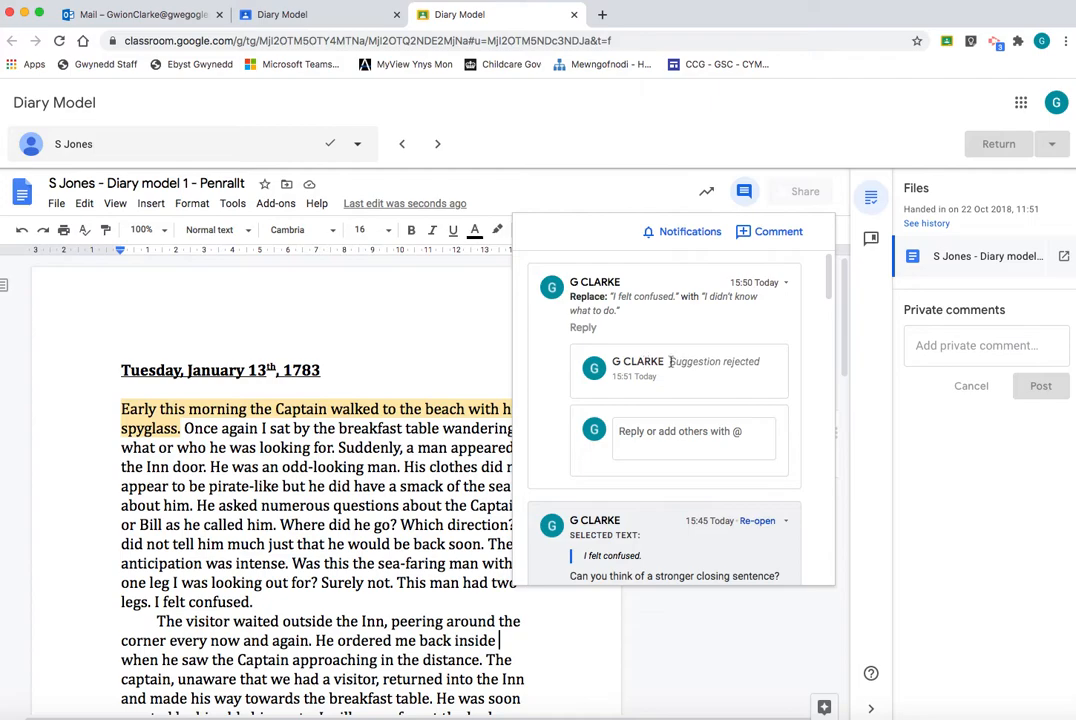
left_click(744, 193)
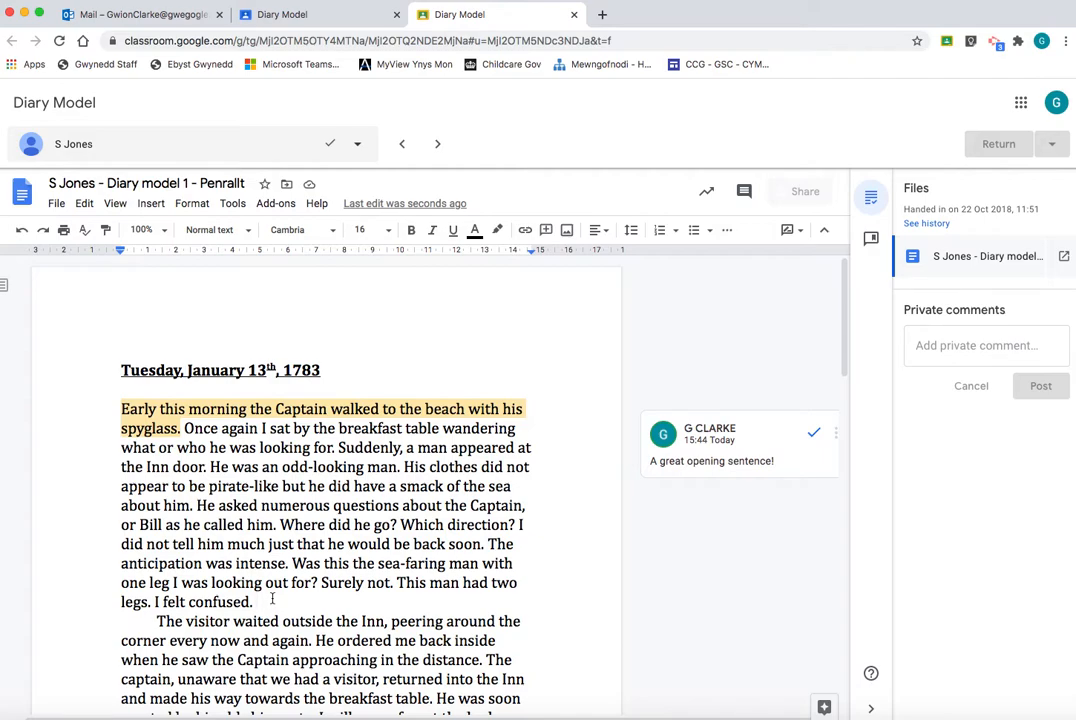
Switch the document from Suggesting mode to Editing mode.
left_click(796, 231)
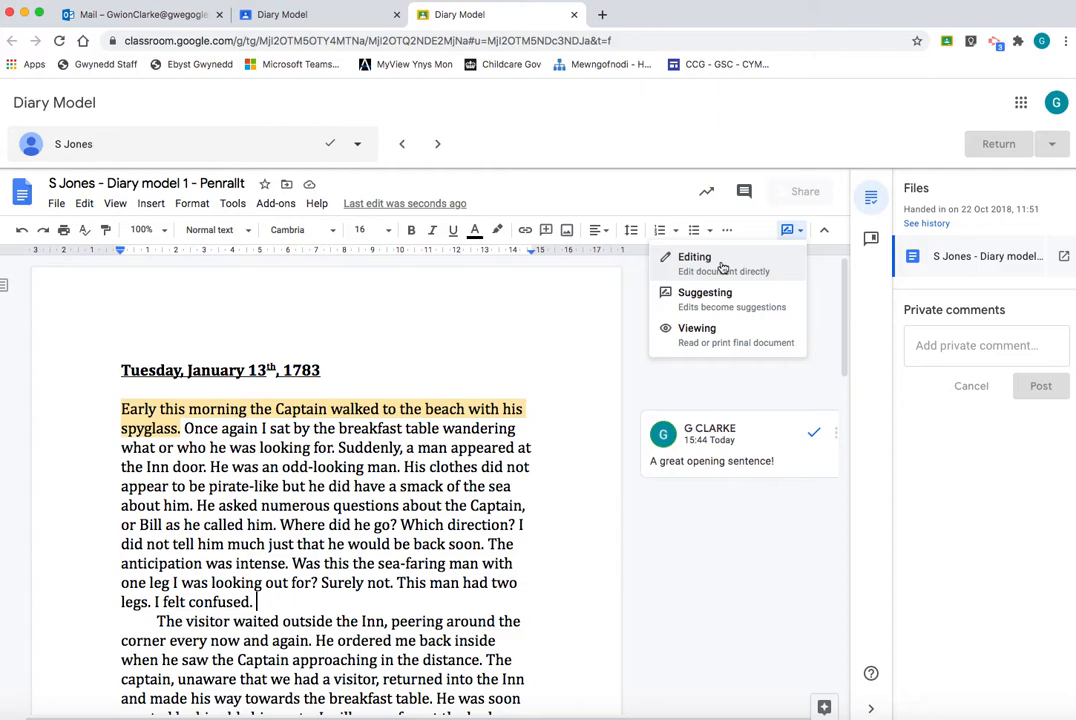
left_click(722, 266)
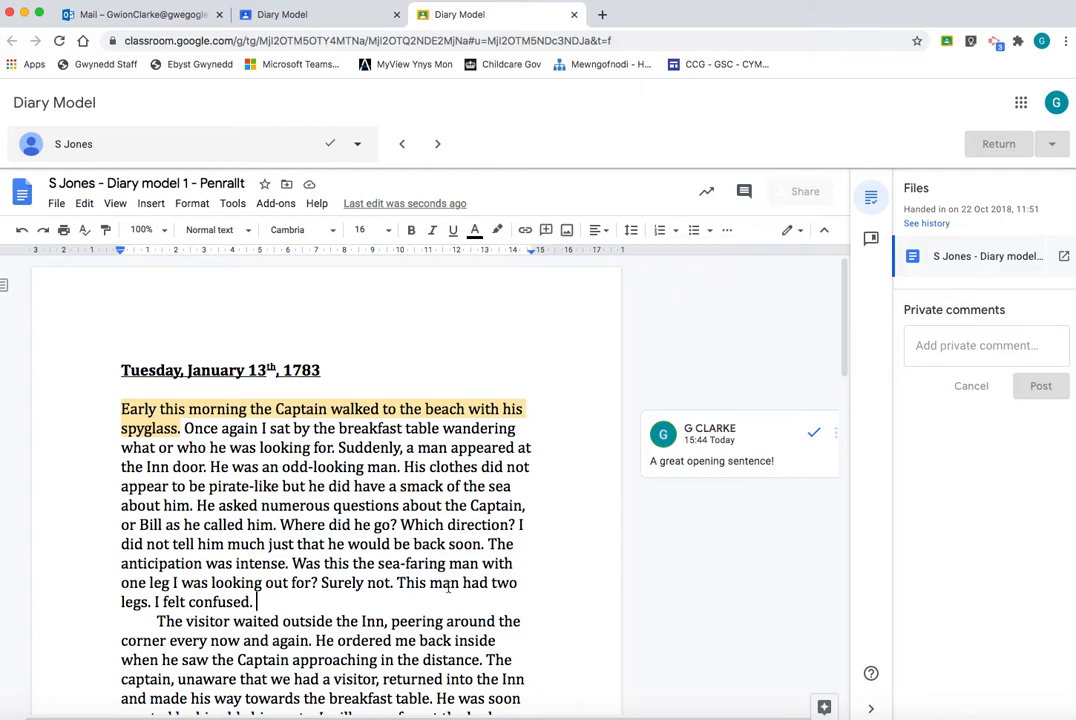
scroll(460, 591, "down", 2)
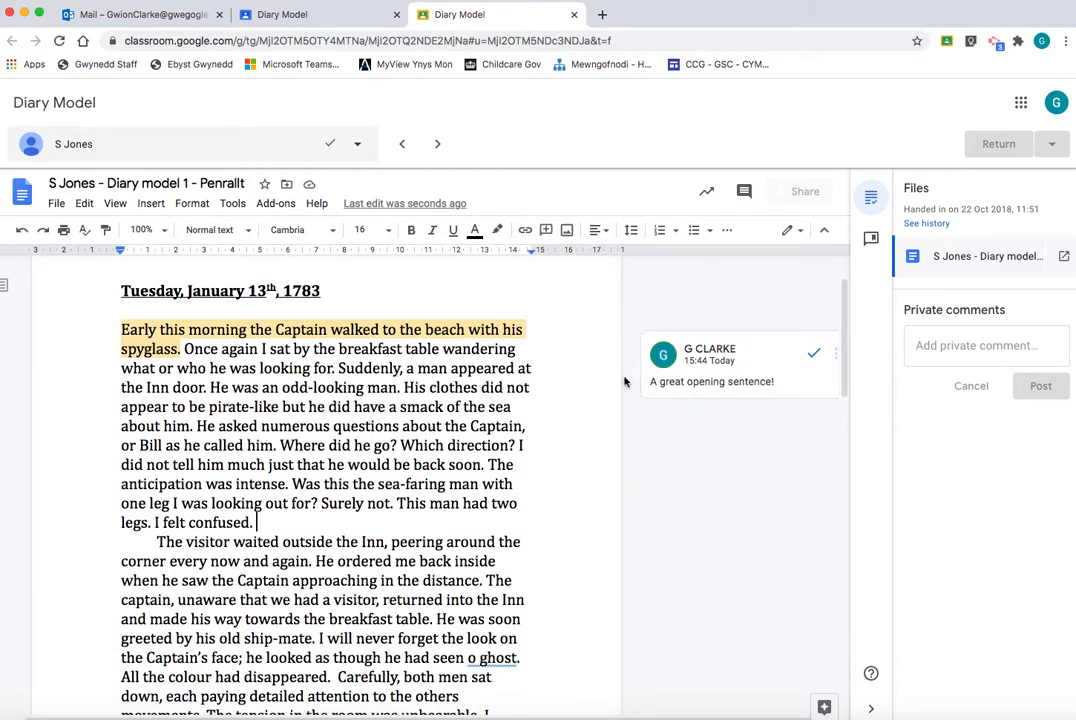
left_click_drag(256, 523, 155, 523)
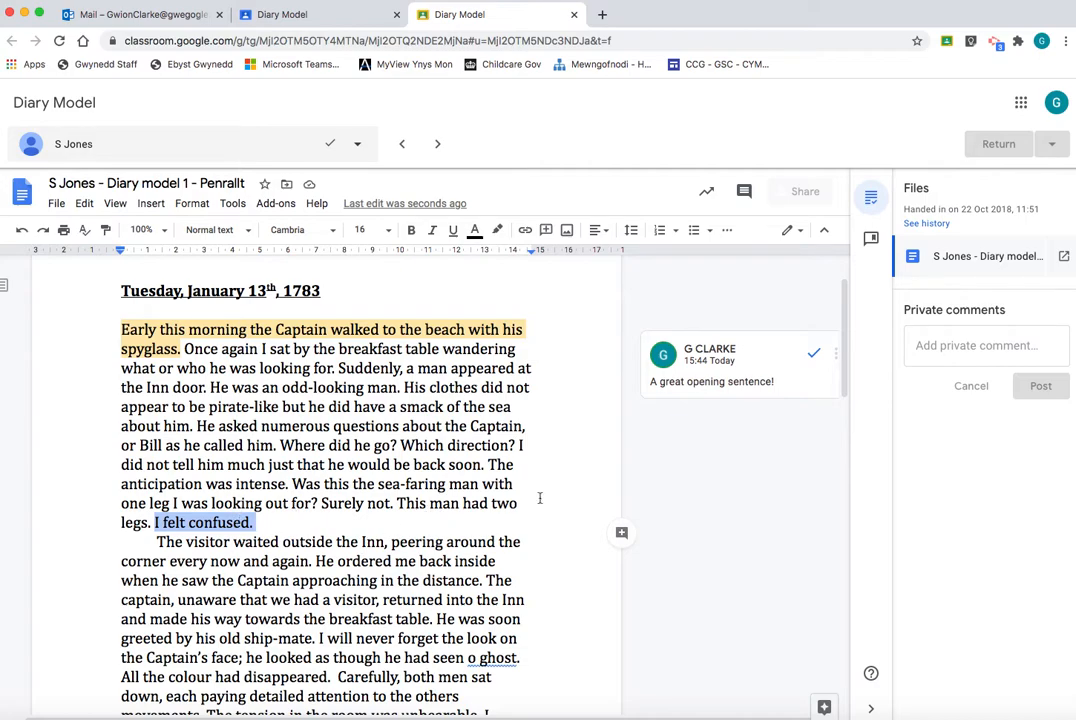
left_click(990, 348)
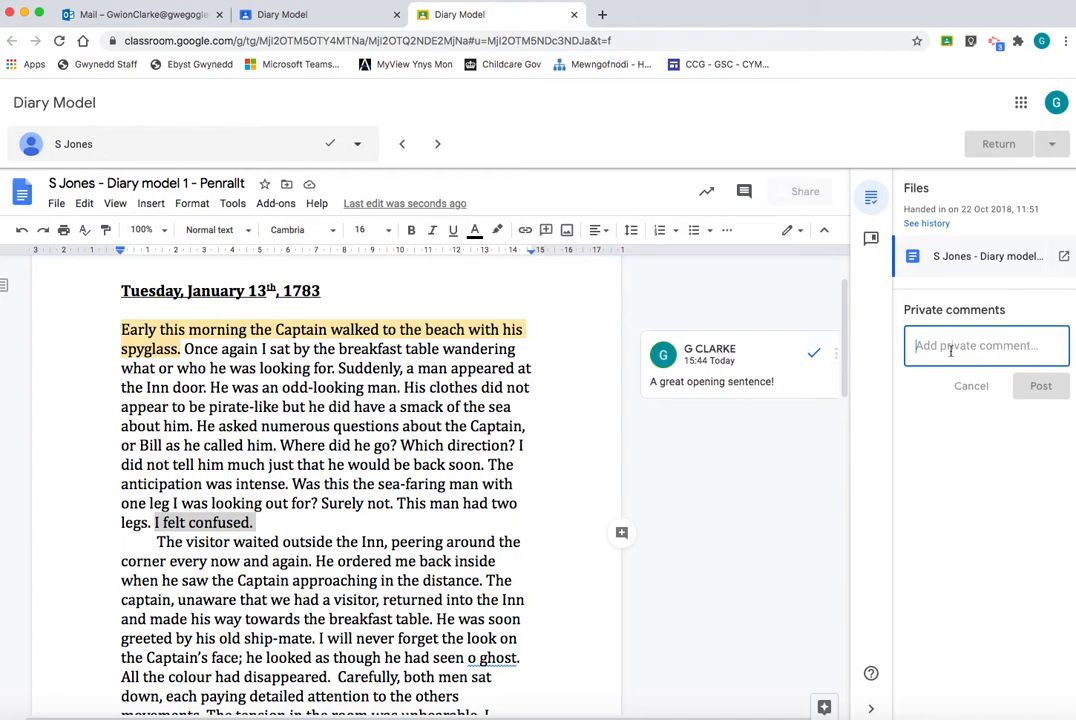
left_click(259, 525)
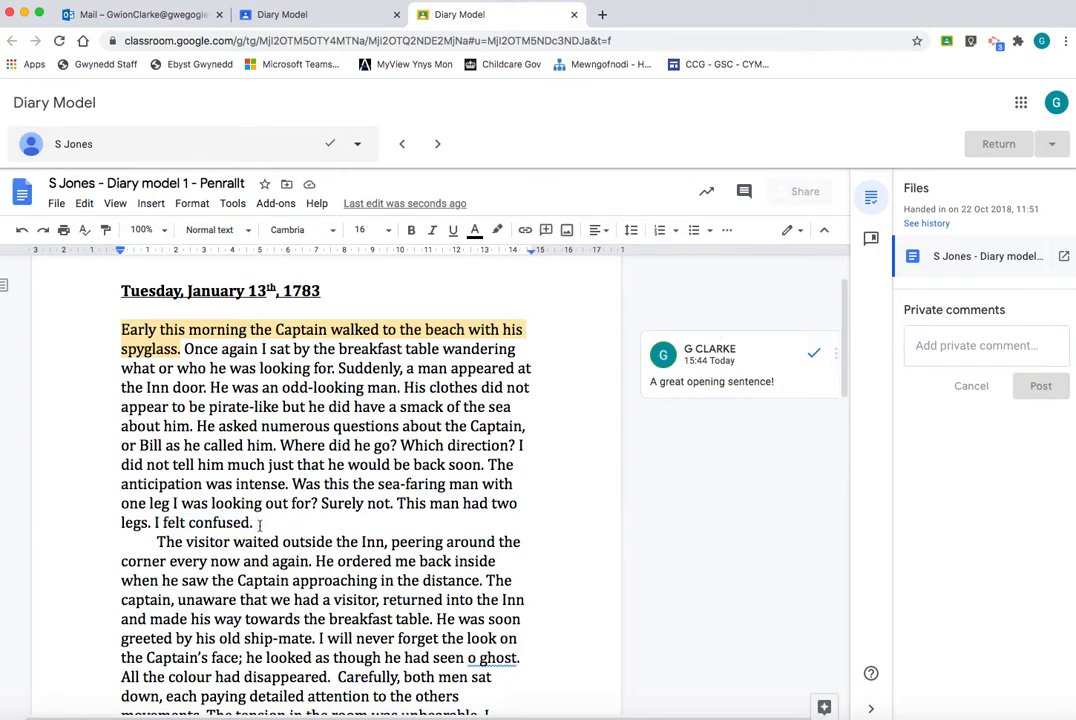